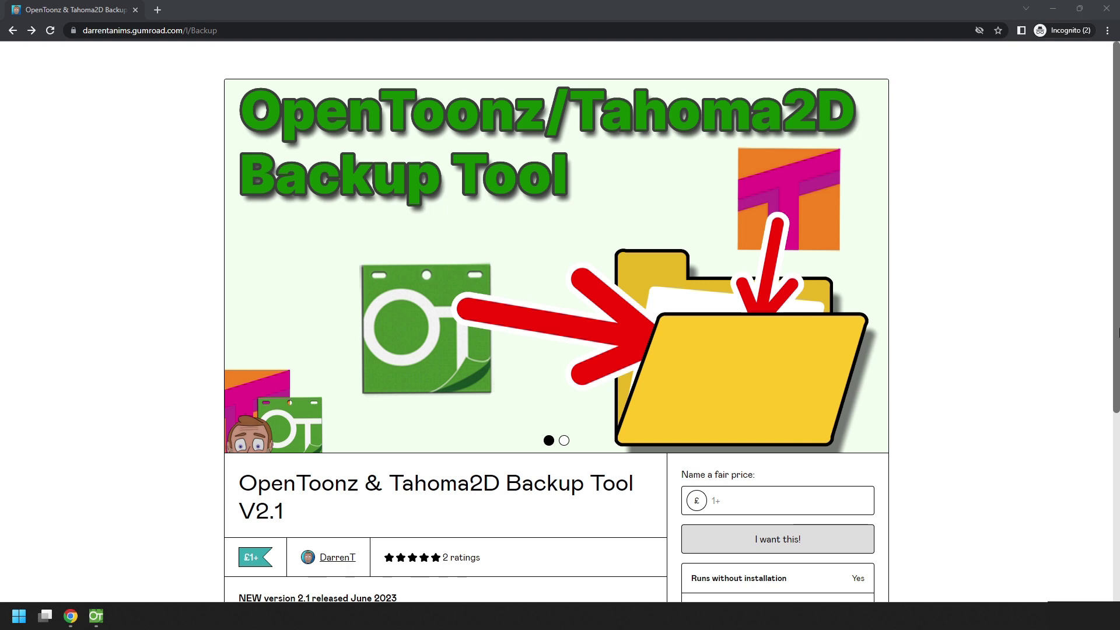
- Enter 1 as the fair price for Backup Tool V2.1 and proceed to Gumroad checkout
scroll(1117, 342, "down", 5)
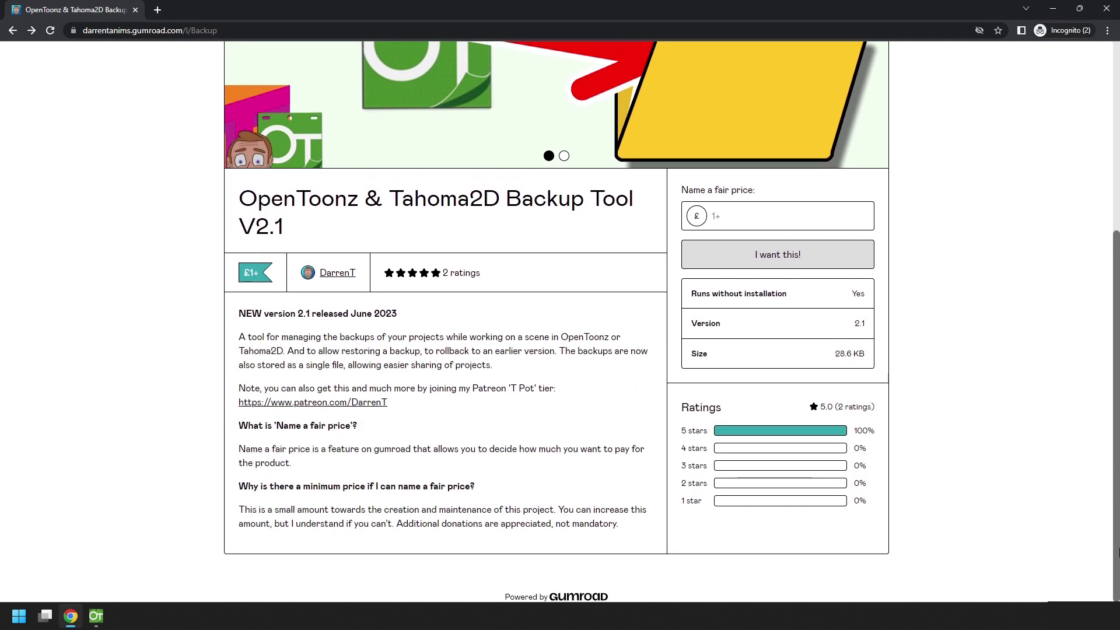
left_click(753, 214)
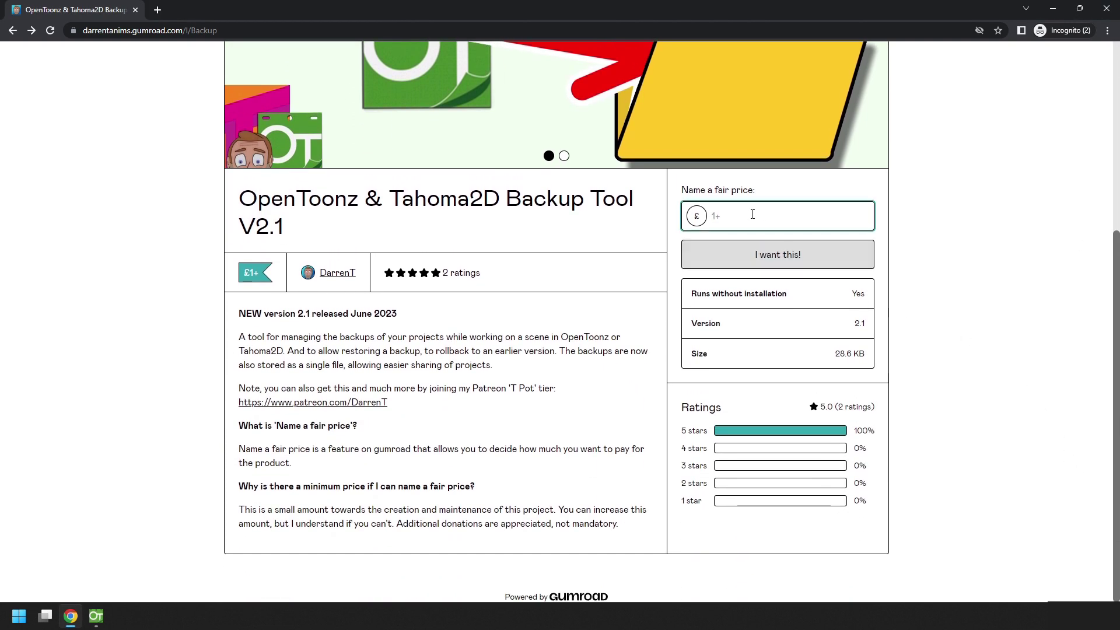
type("1")
left_click(780, 256)
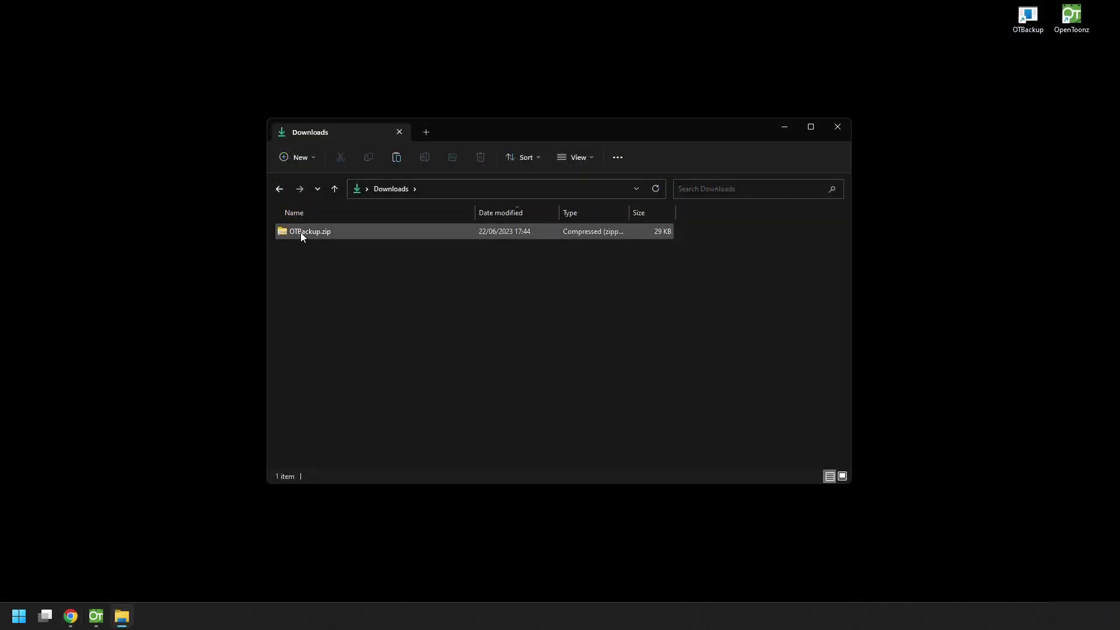
- Extract OTBackup.zip into an OTBackup folder
right_click(300, 232)
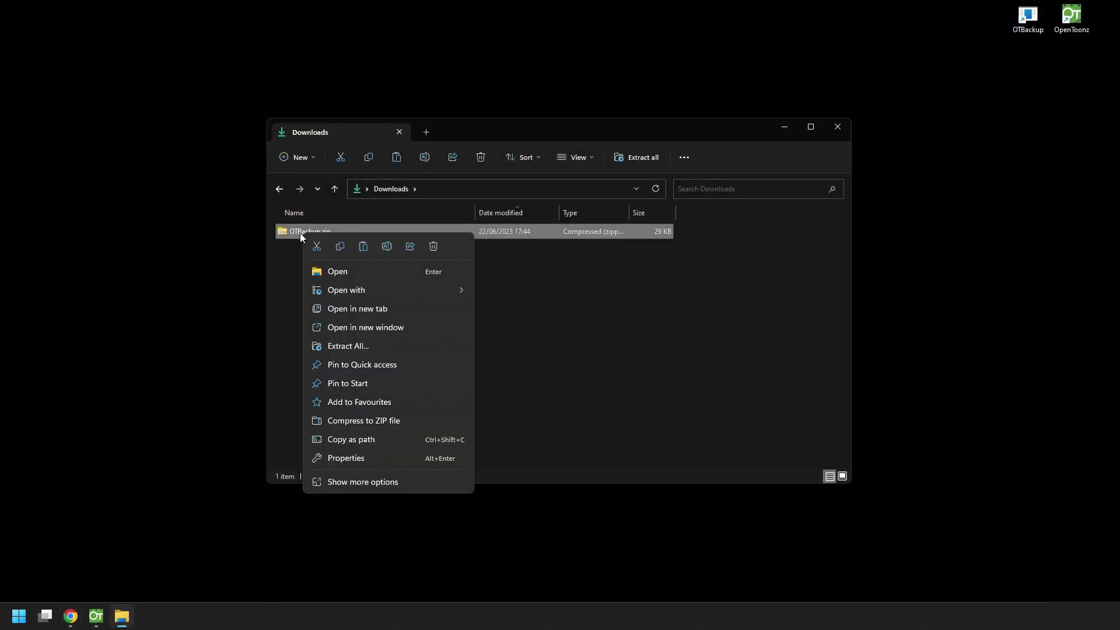
left_click(355, 345)
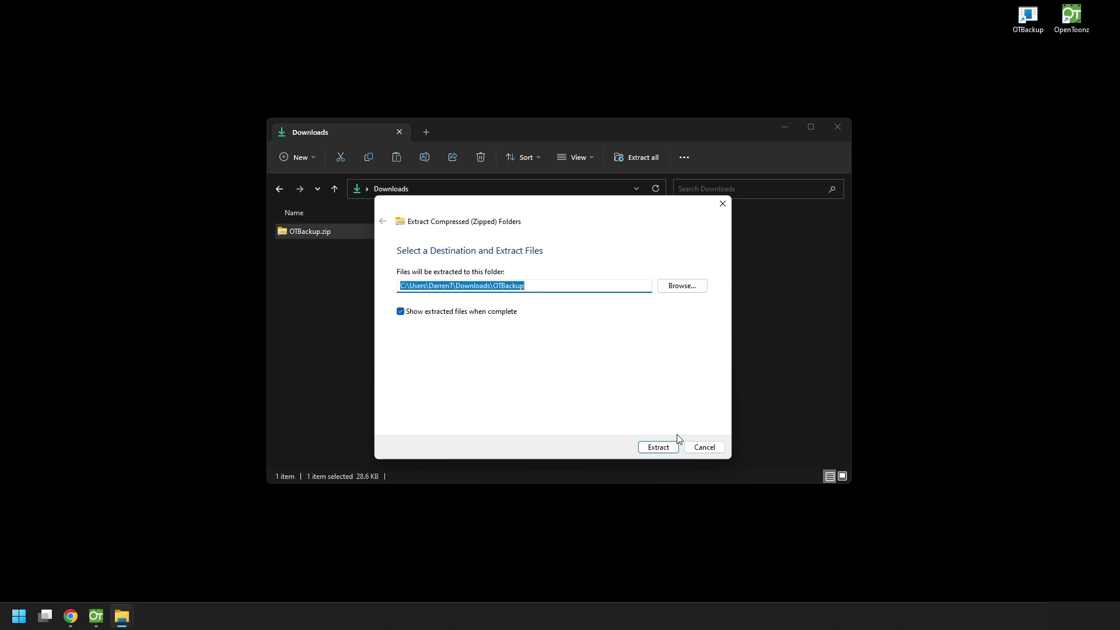
left_click(665, 447)
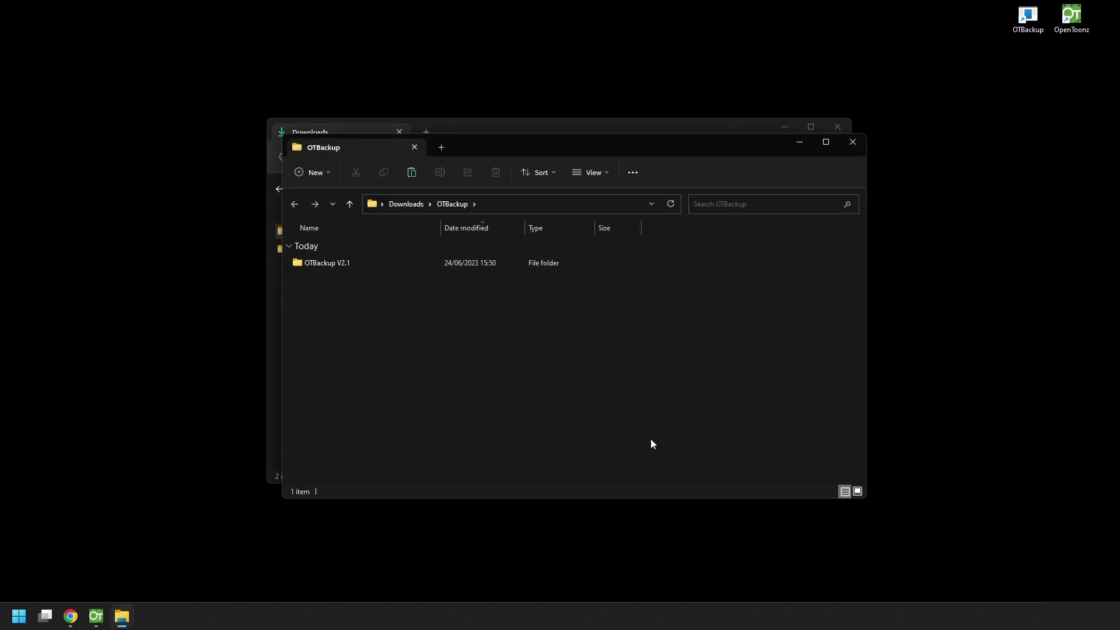
- Create a desktop shortcut to OTBackup.exe from the OTBackup V2.1 folder
double_click(337, 264)
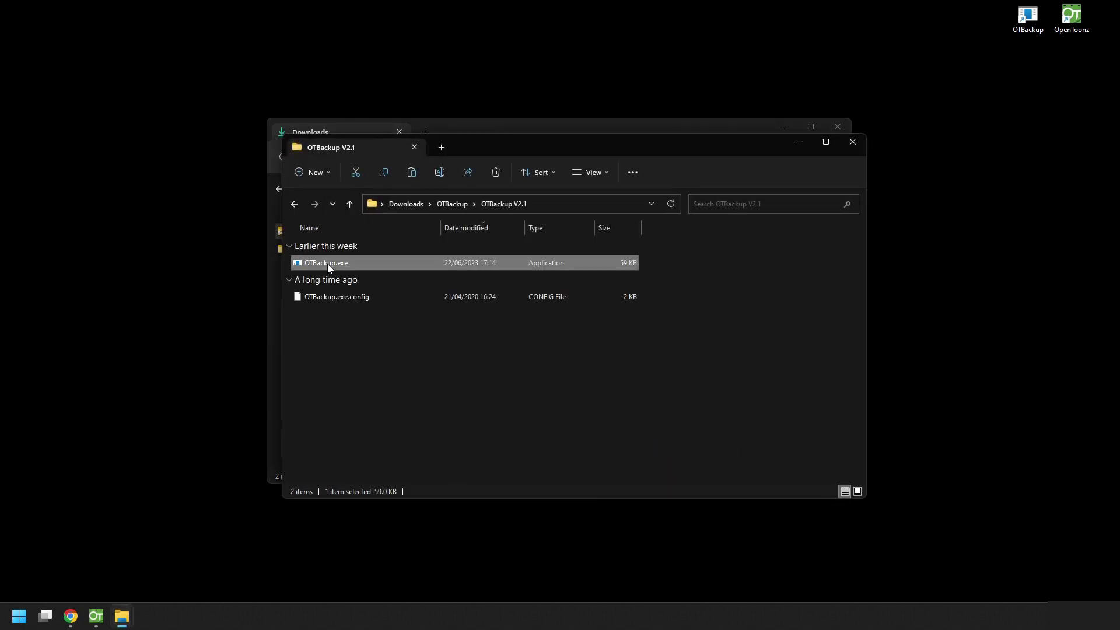
mouse_move(328, 264)
left_mouse_down()
mouse_move(382, 274)
mouse_move(982, 171)
left_mouse_up()
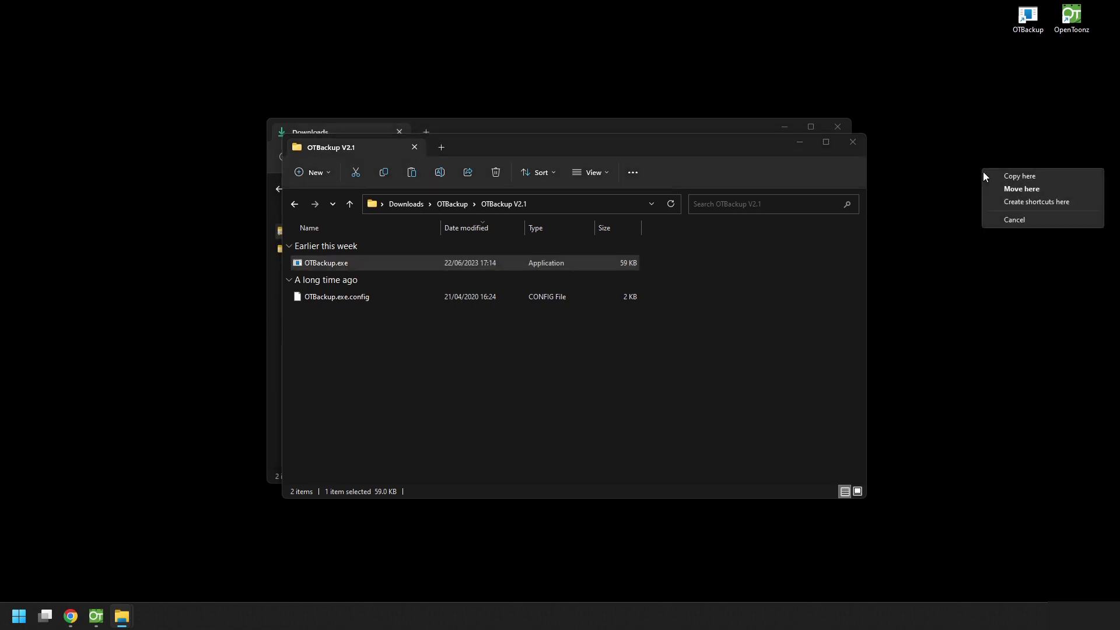
left_click(1010, 202)
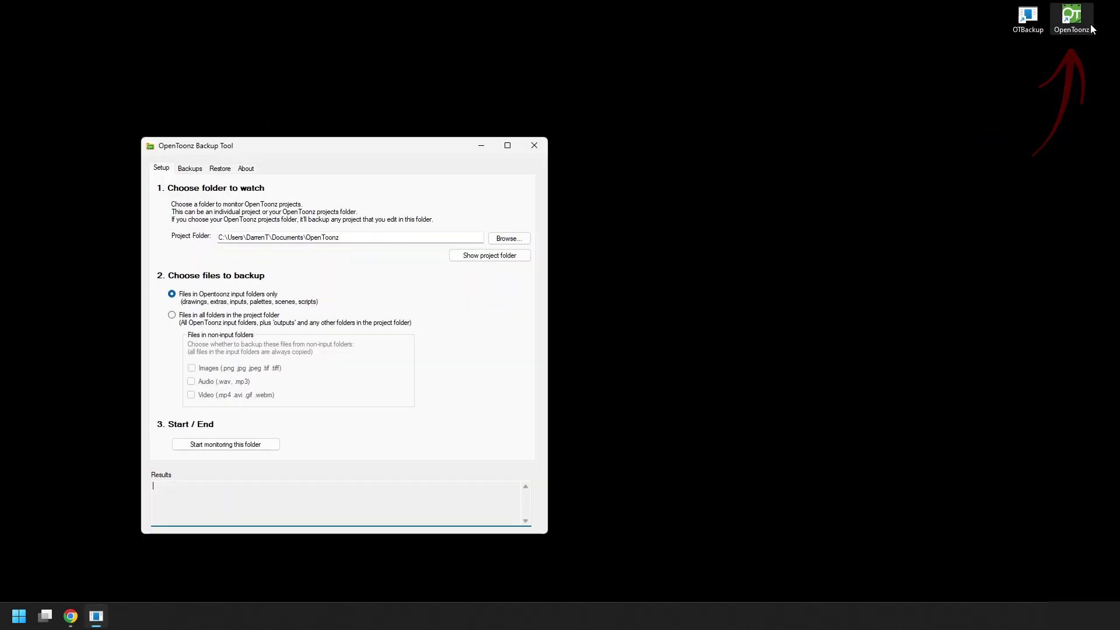
- Launch OpenToonz from the desktop and load the Demo scene from Recent Scenes
left_click(1077, 21)
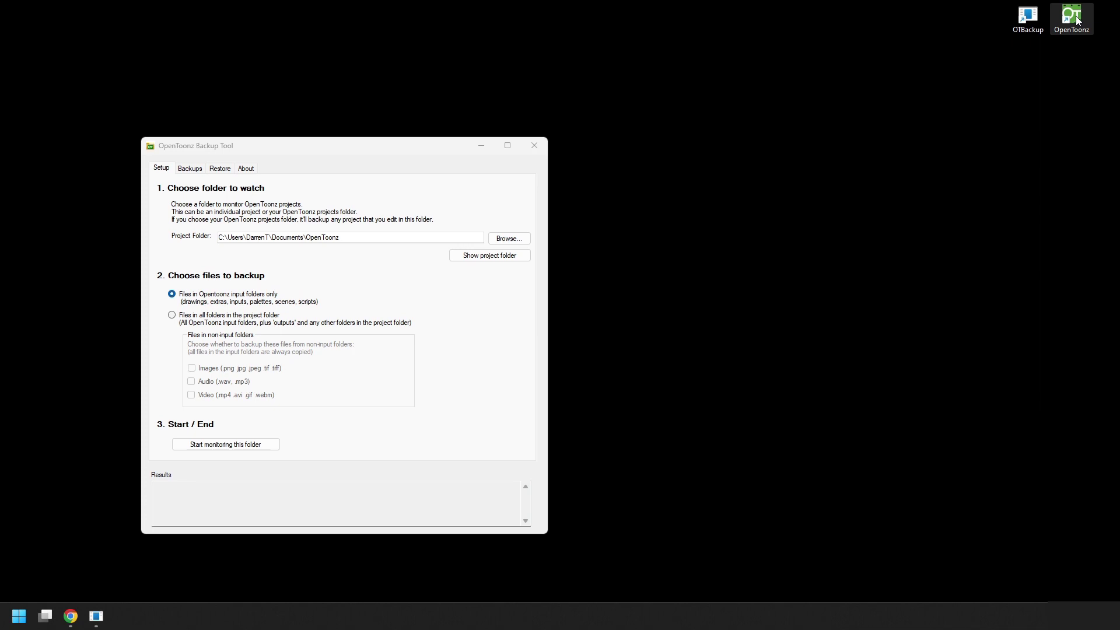
double_click(1077, 20)
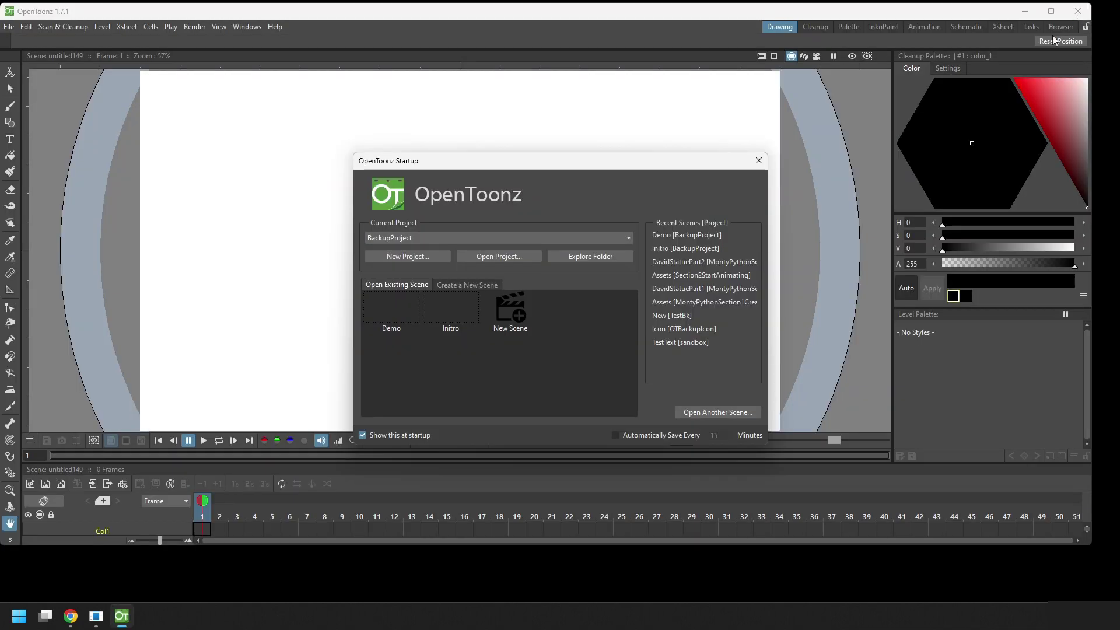
left_click(704, 234)
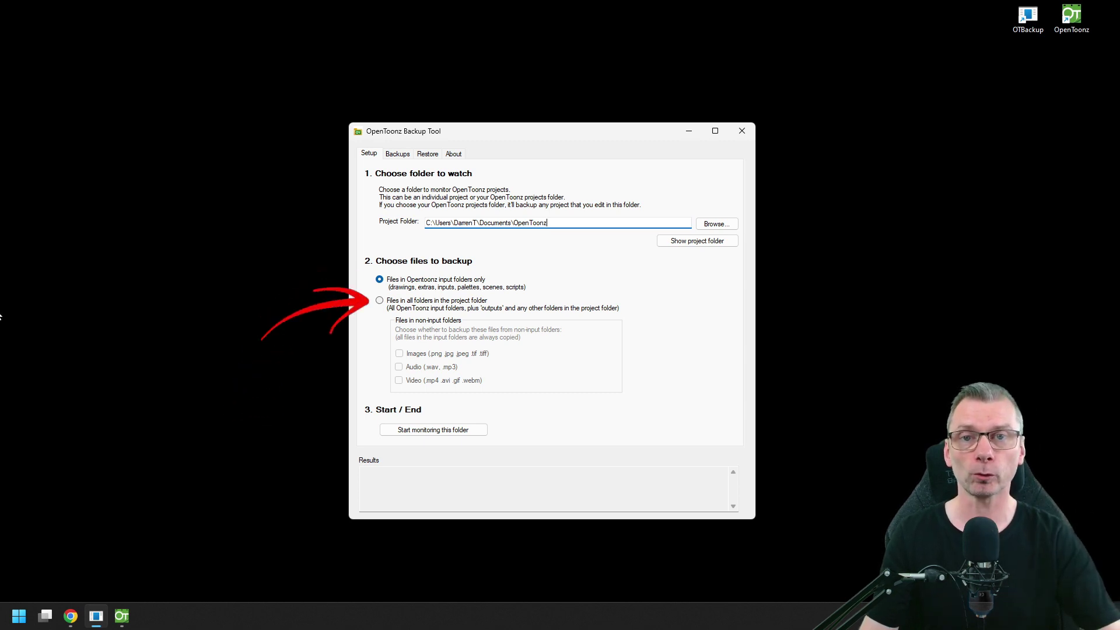
- Back up files from all project folders, including audio and video but not images, and start monitoring
left_click(380, 301)
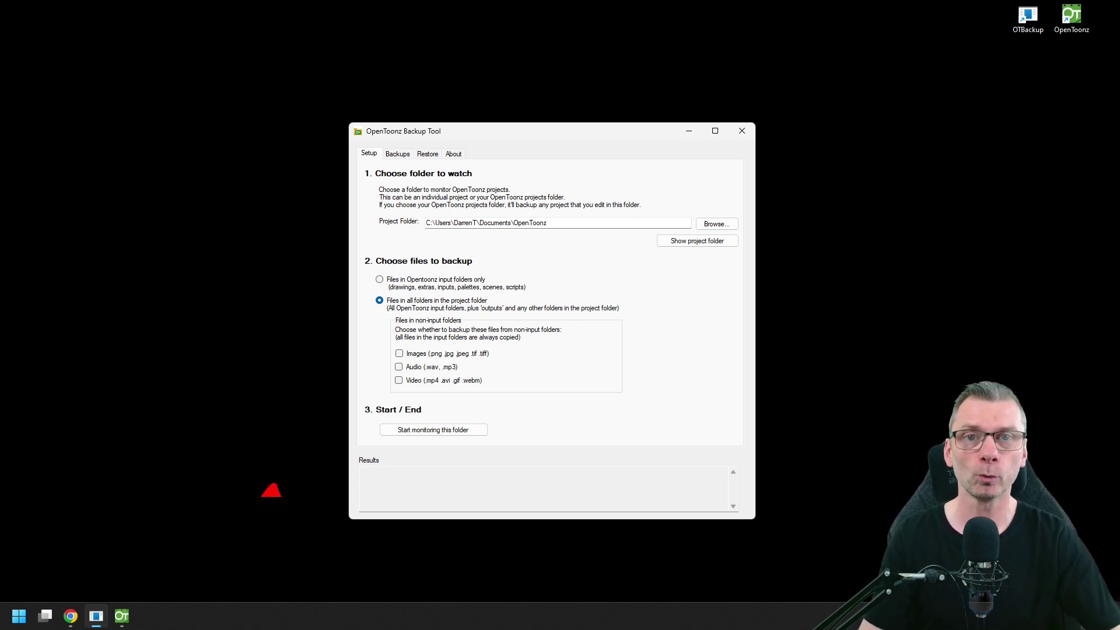
left_click(400, 355)
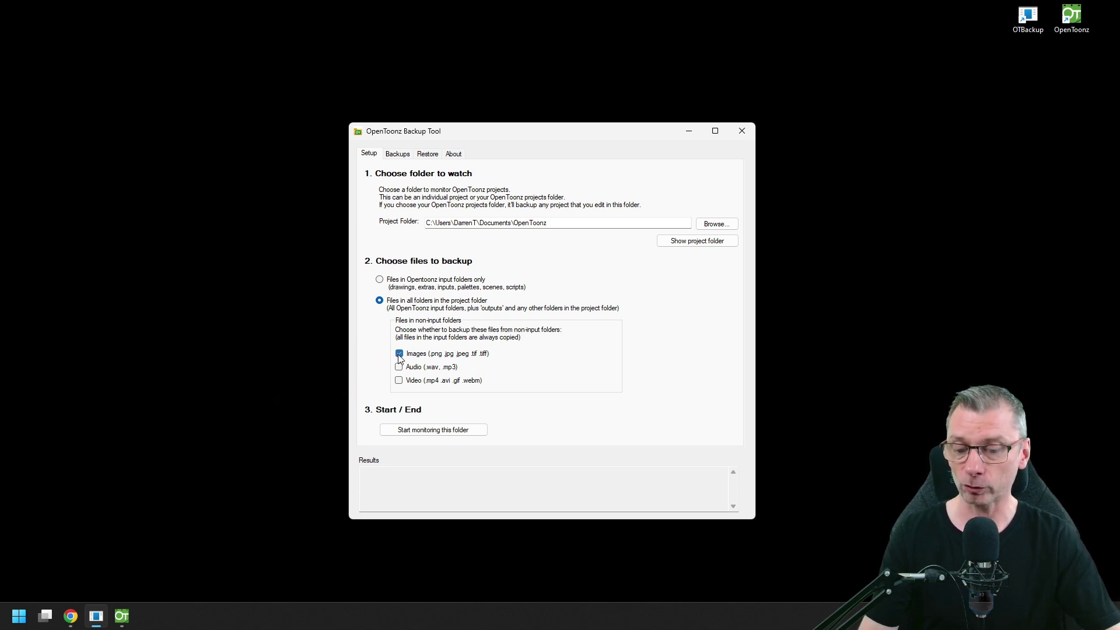
left_click(399, 368)
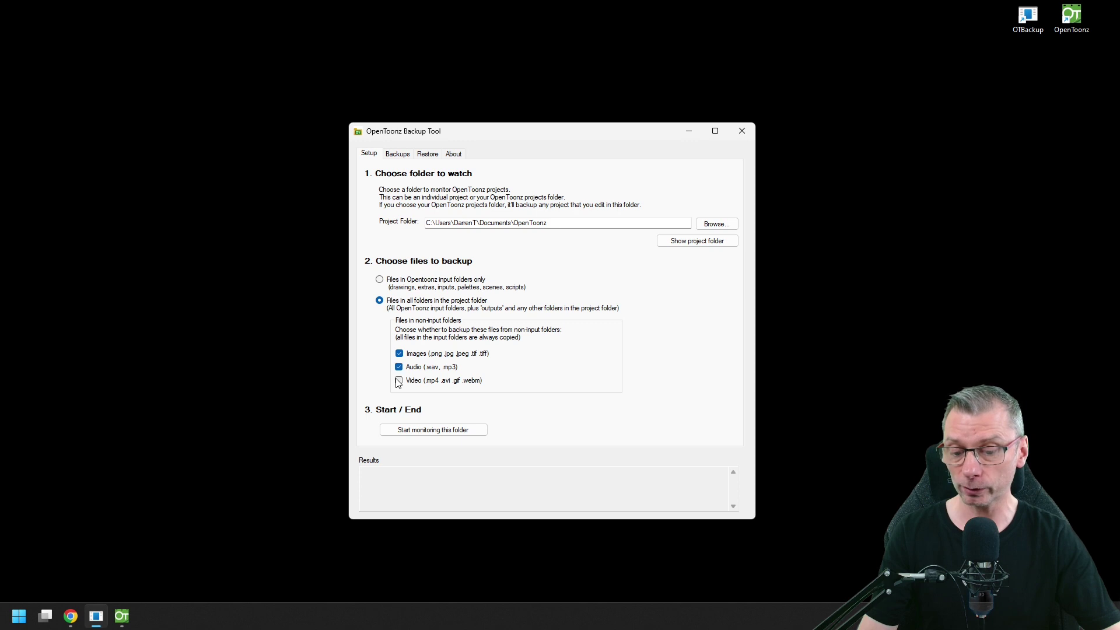
left_click(400, 382)
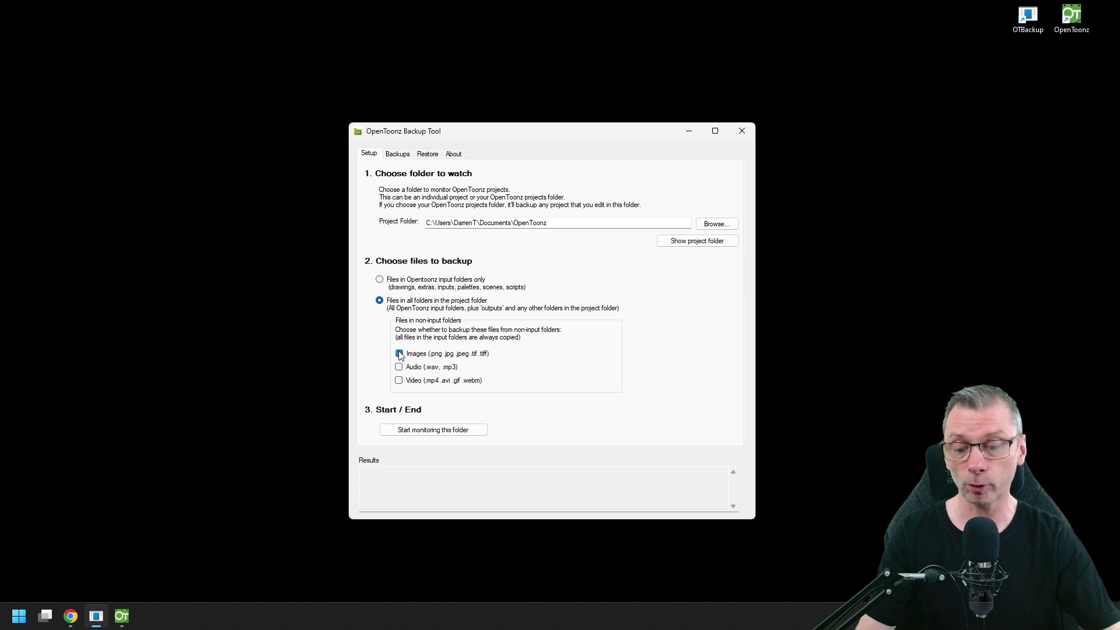
left_click(399, 354)
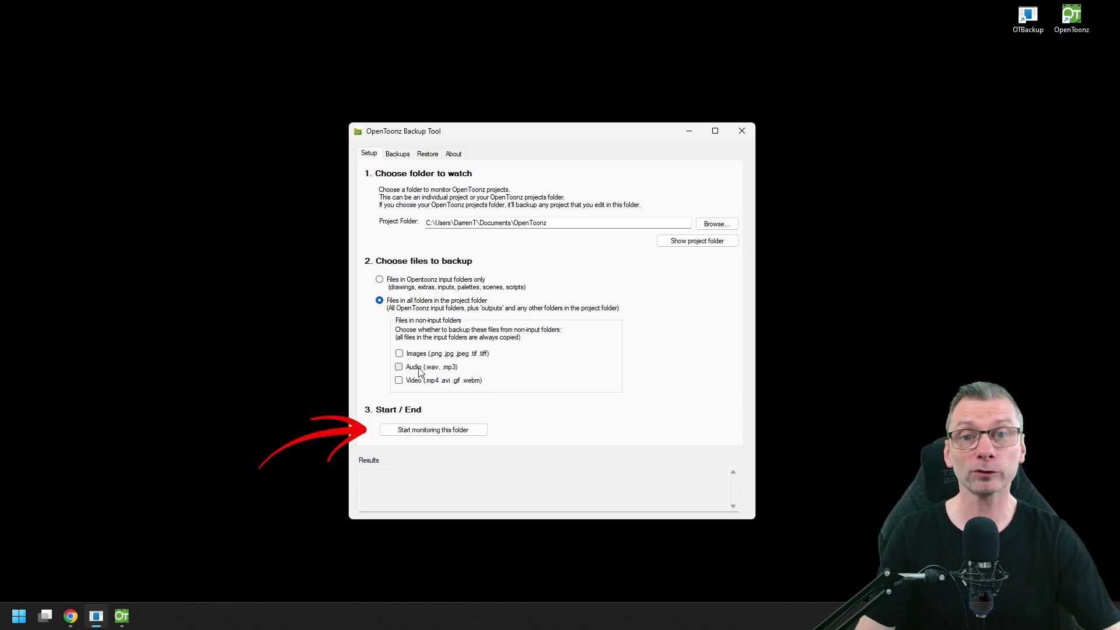
left_click(422, 433)
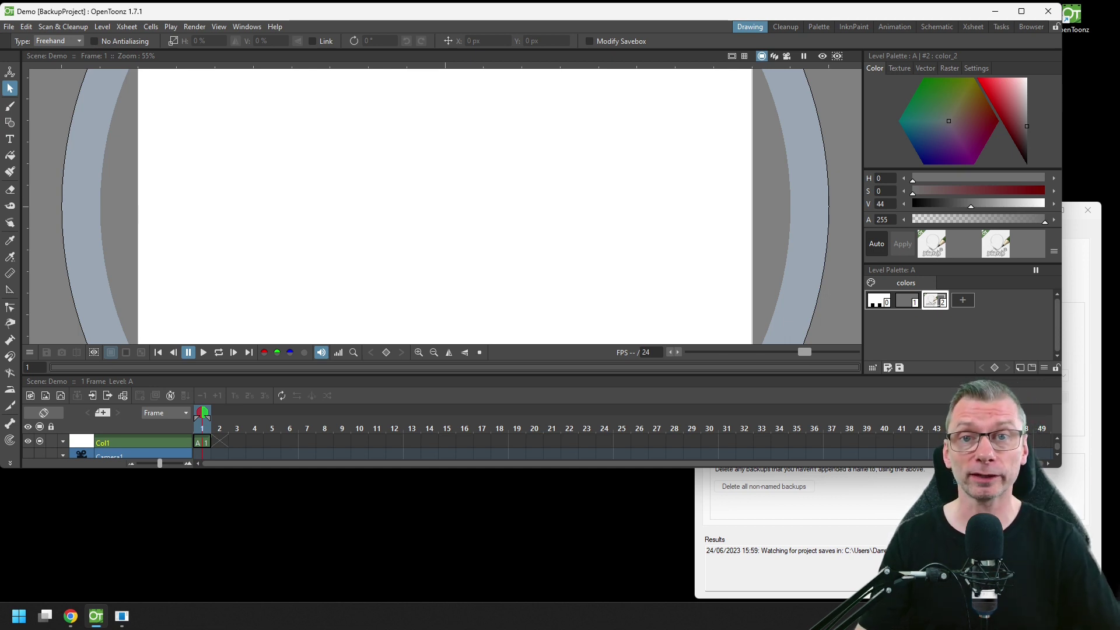
- Draw a brush circle on the canvas and save the scene to trigger a backup
key("b")
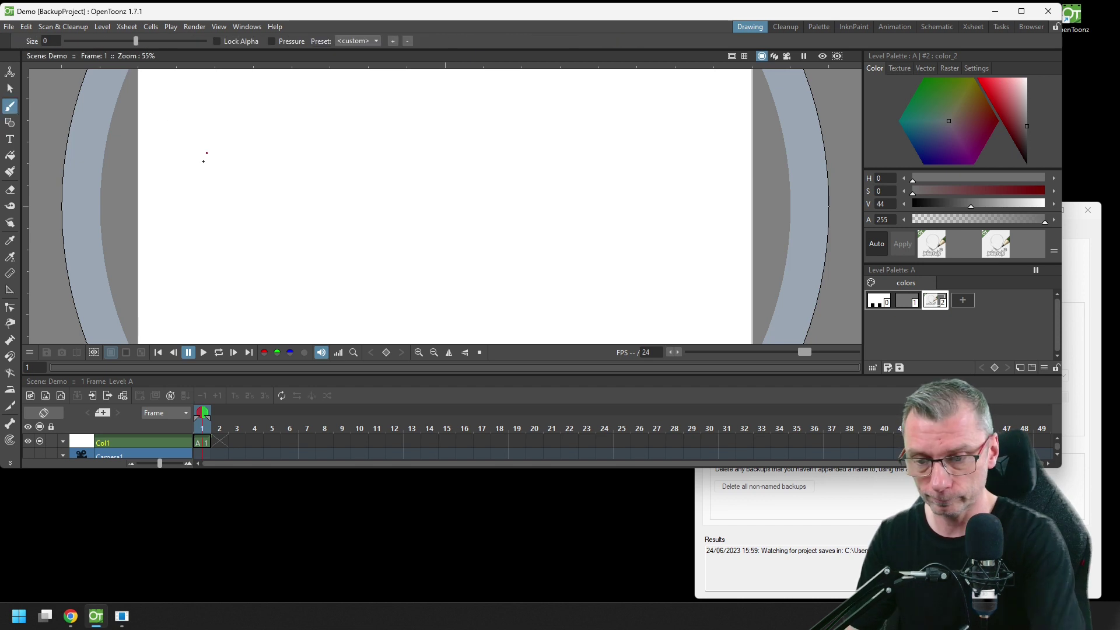
mouse_move(176, 171)
left_mouse_down()
mouse_move(212, 149)
mouse_move(174, 175)
left_mouse_up()
key("ctrl+s")
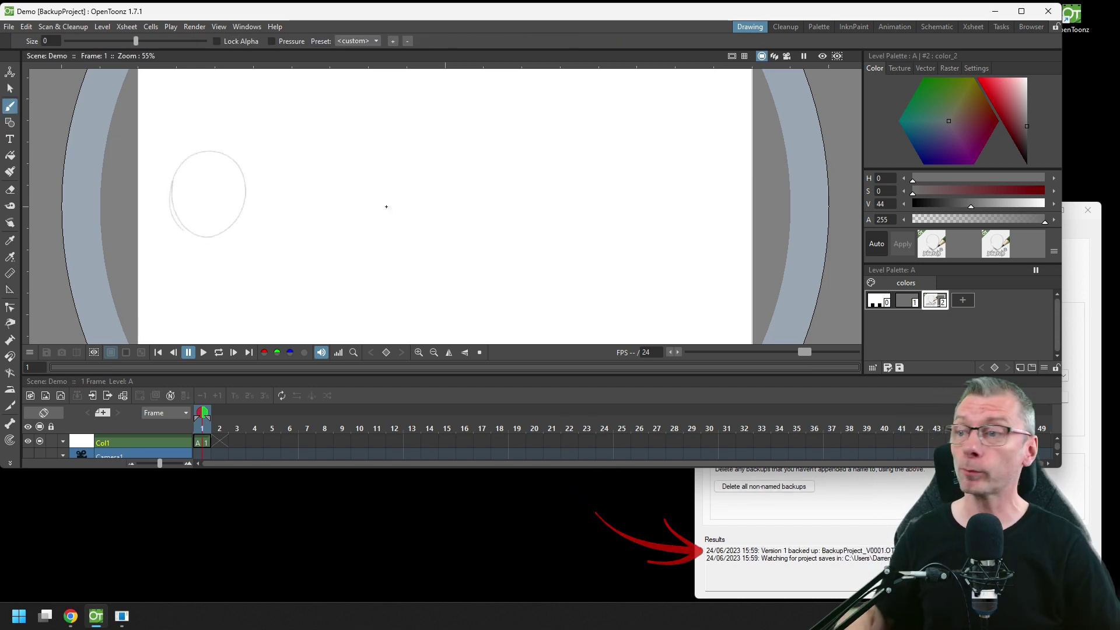
- Check the project folder and confirm BackupProject_V0001.OTBackup in the backups folder, then return to OpenToonz
left_click(821, 546)
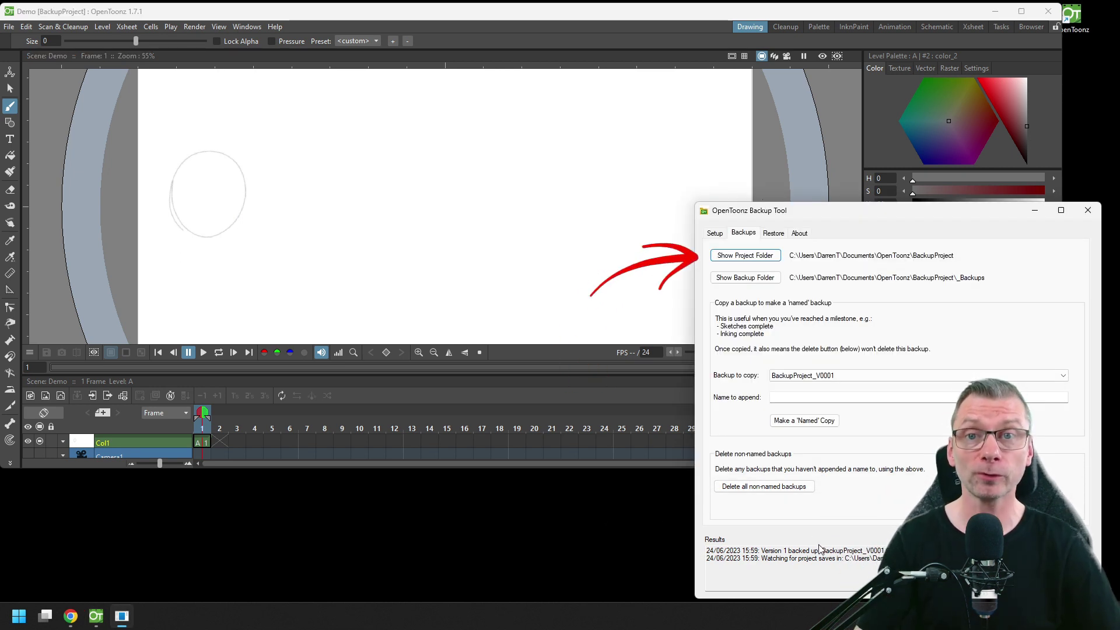
left_click(766, 259)
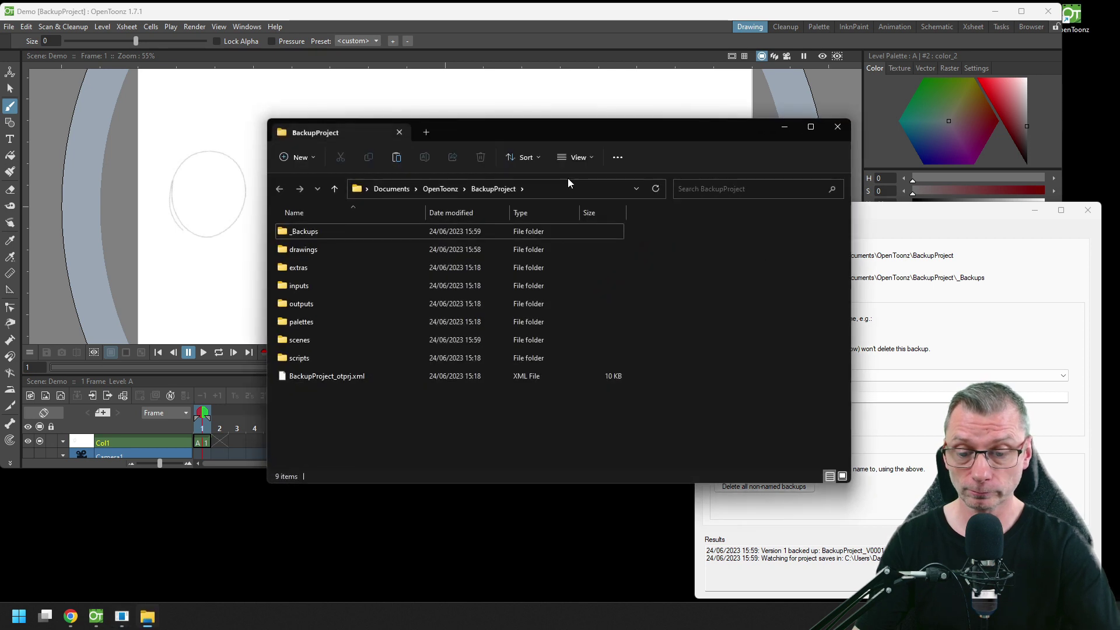
left_click(837, 127)
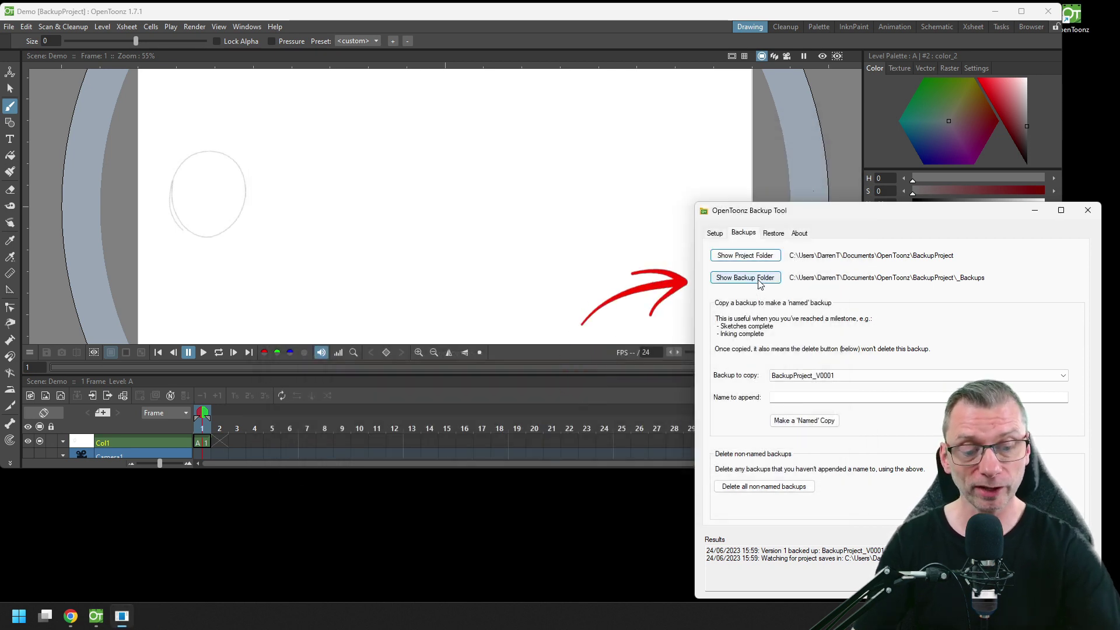
left_click(756, 278)
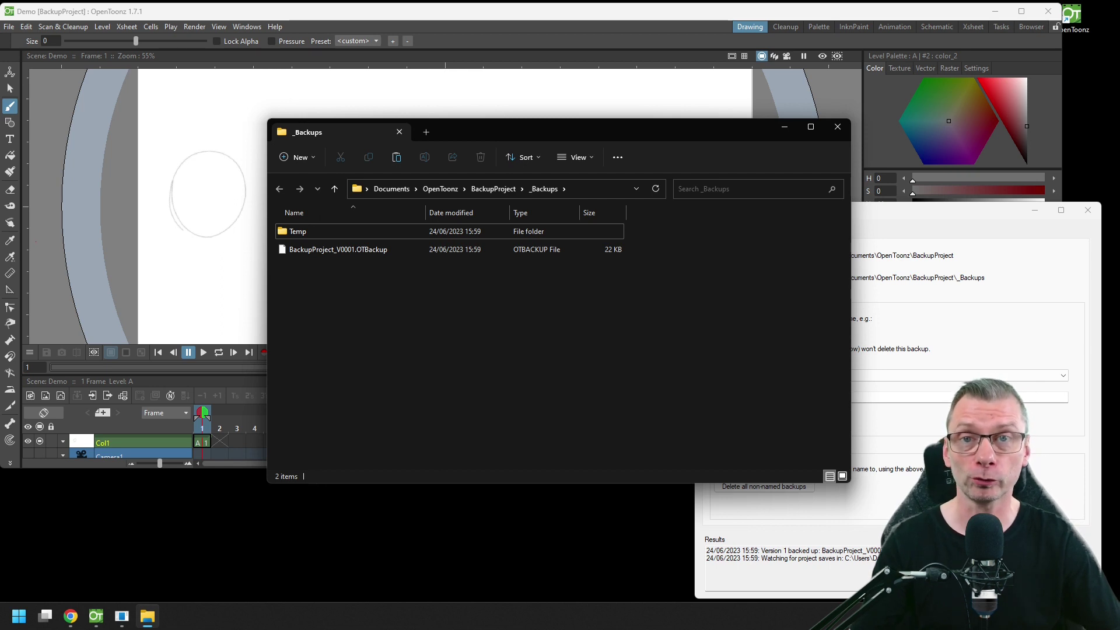
left_click_drag(687, 127, 683, 217)
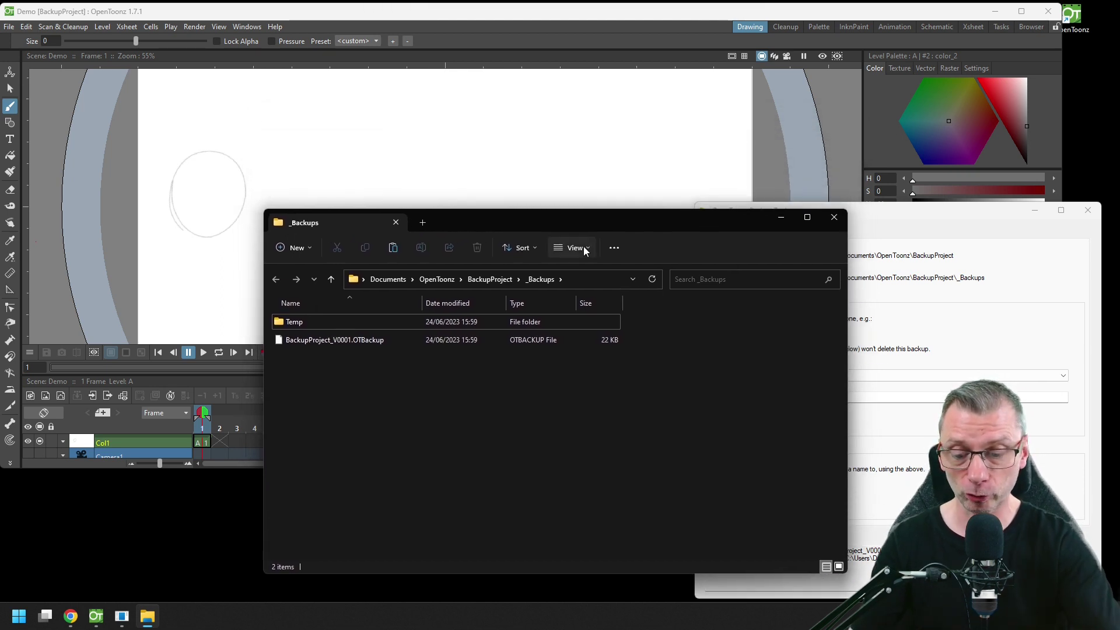
left_click(367, 343)
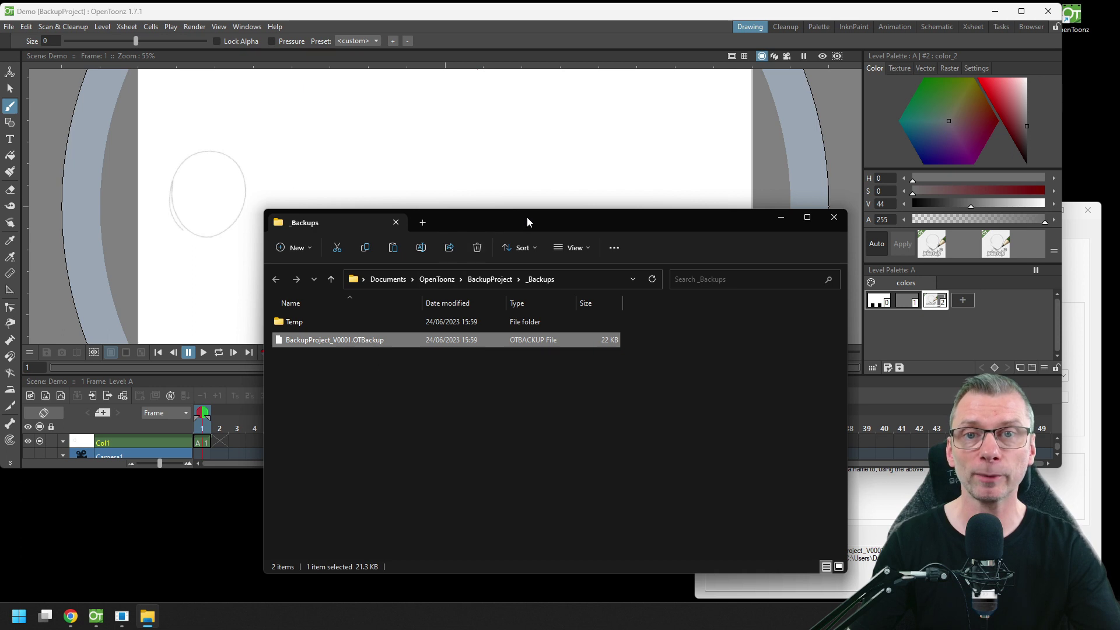
left_click_drag(529, 215, 500, 362)
left_click(553, 30)
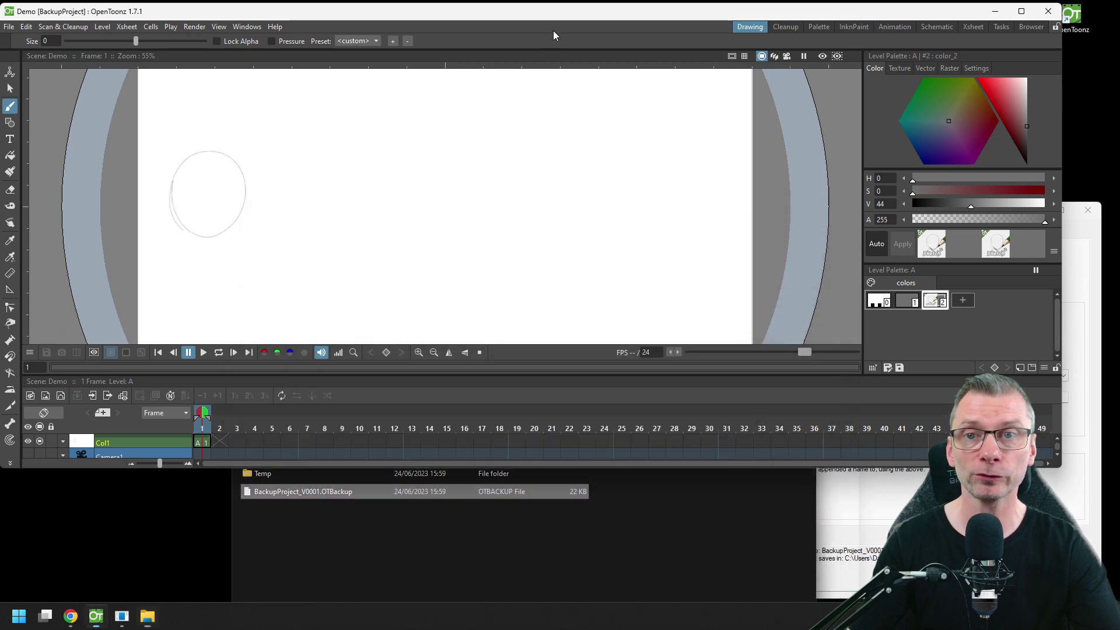
- Draw circles on frames 2 and 3 of Col1 and save the scene with Ctrl+S
left_click(219, 442)
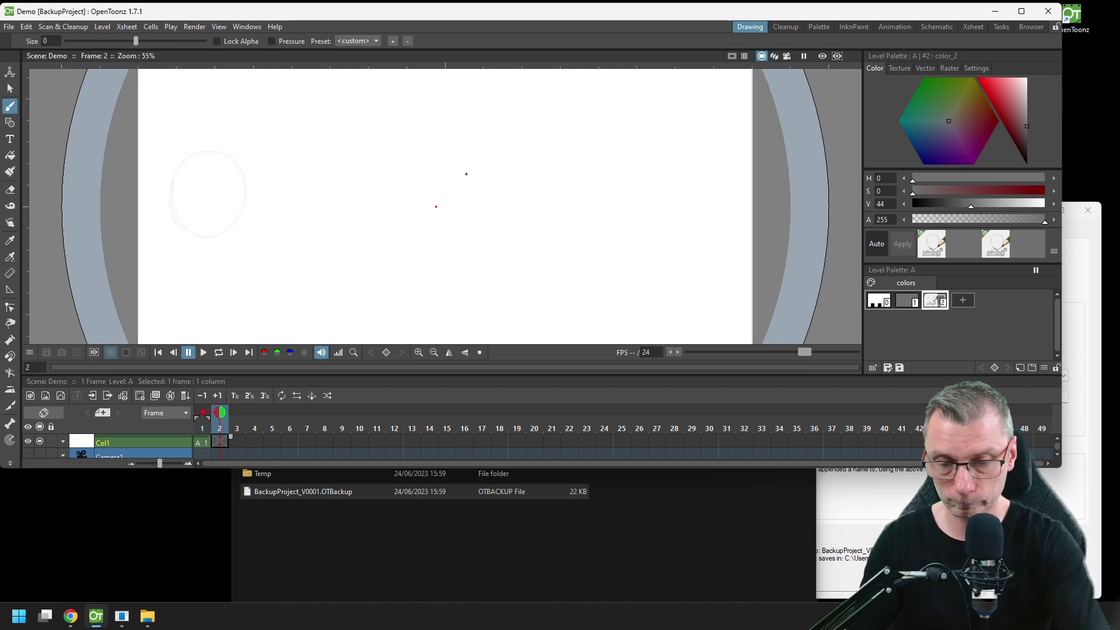
left_click_drag(432, 149, 435, 150)
key("Right")
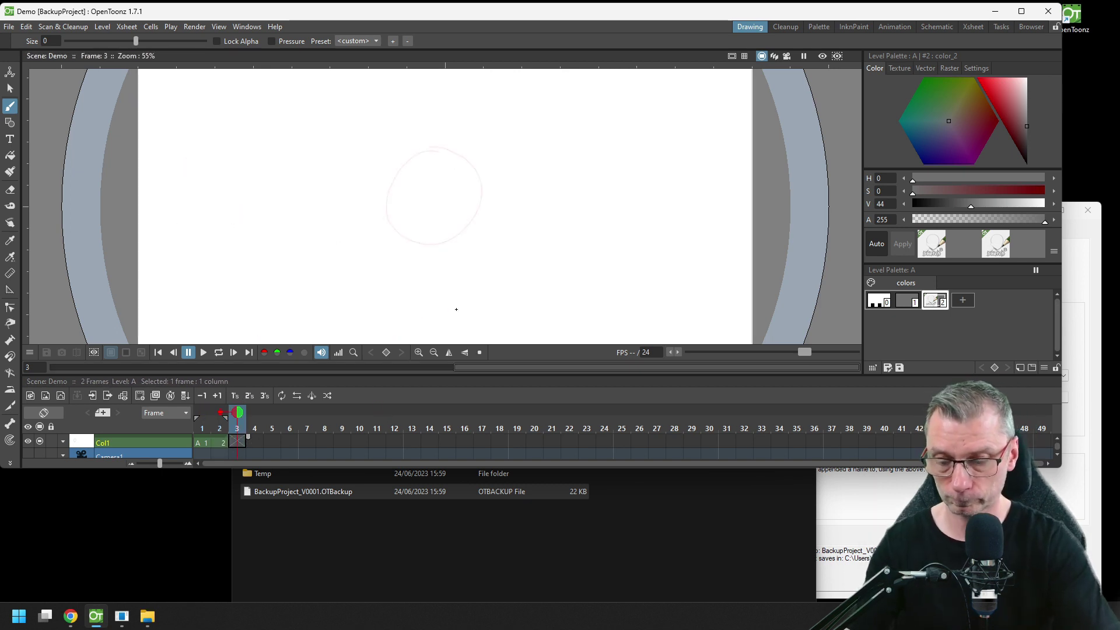
left_click_drag(652, 143, 665, 227)
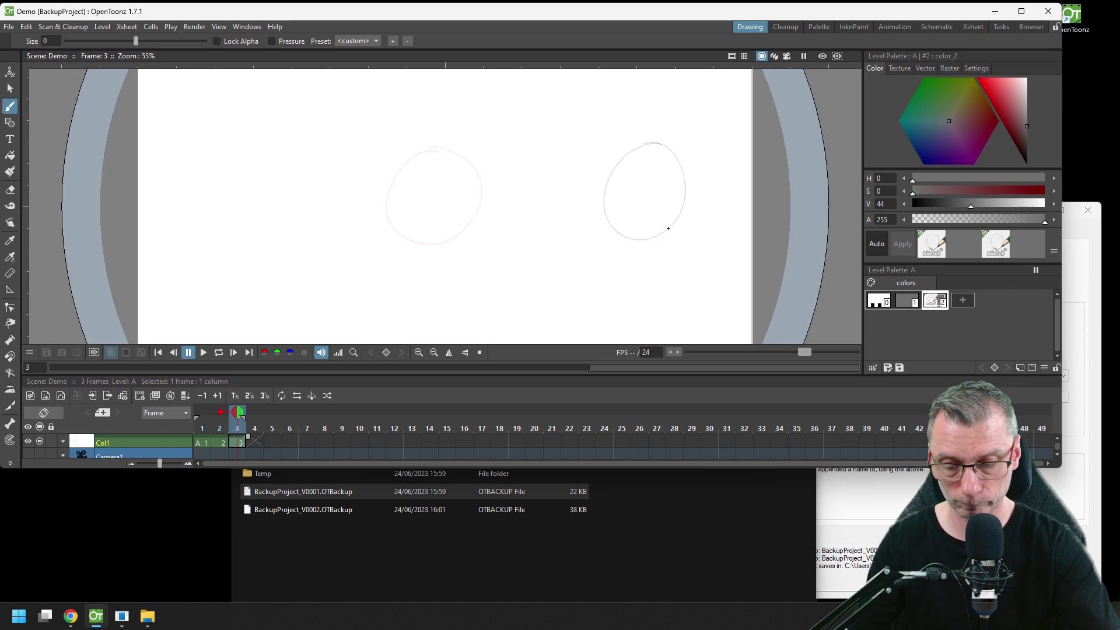
key("ctrl+s")
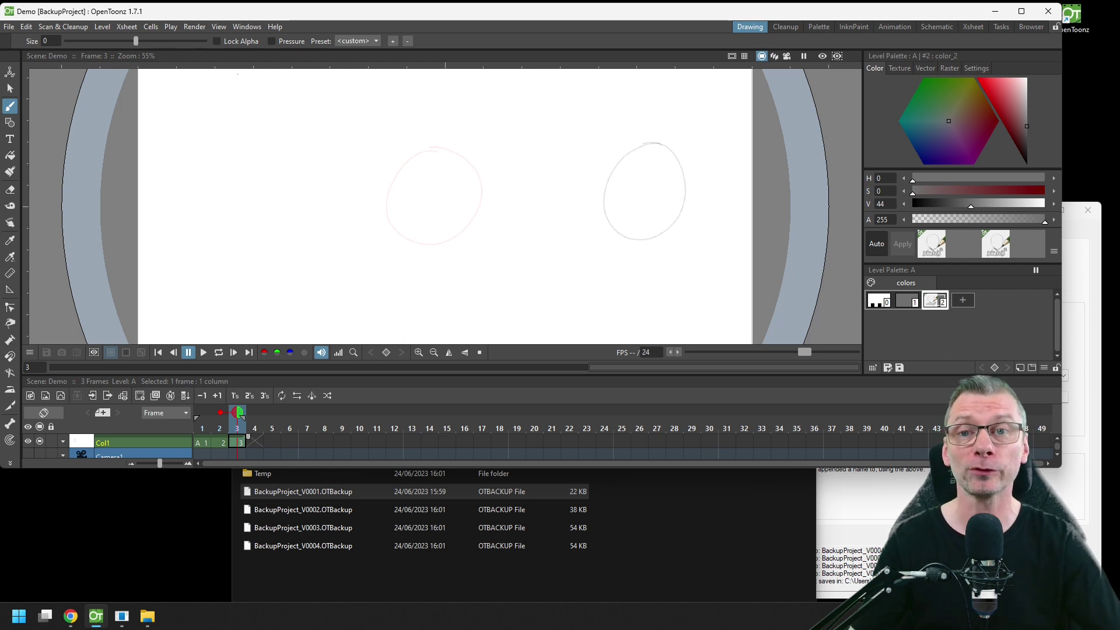
left_click(834, 490)
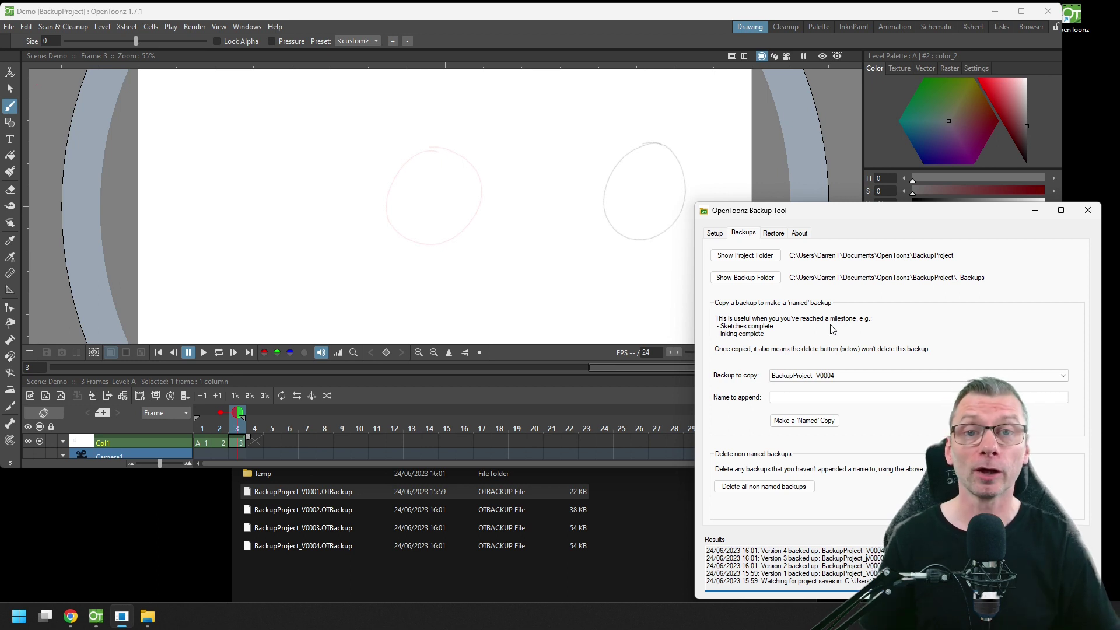
- Copy BackupProject_V0004 under the name 'Keys', then delete all unnamed backups
left_click(847, 376)
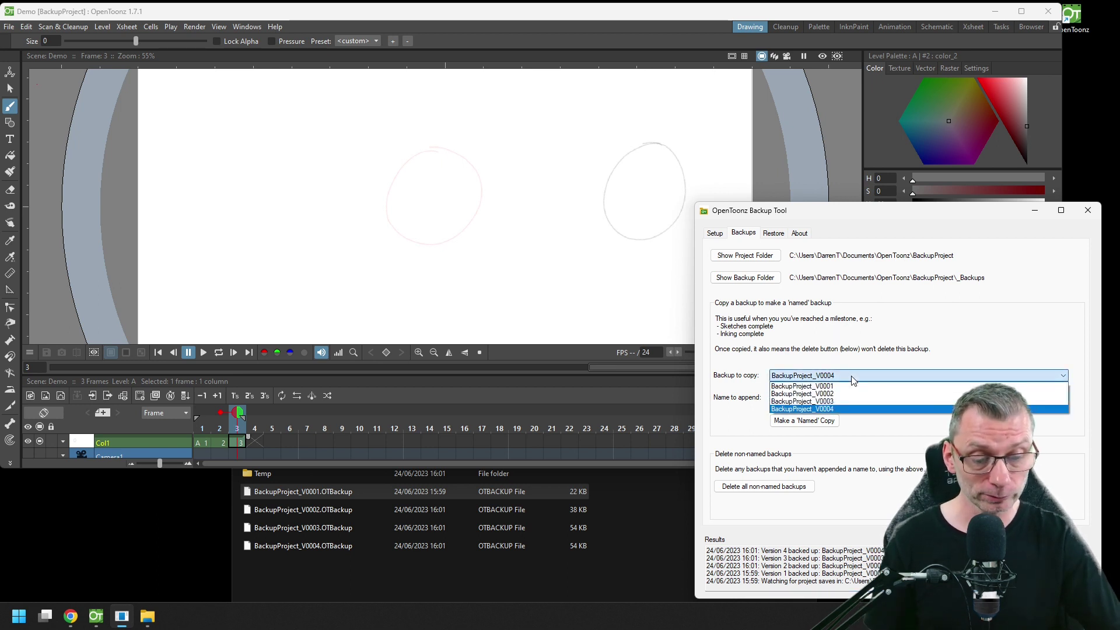
left_click(845, 397)
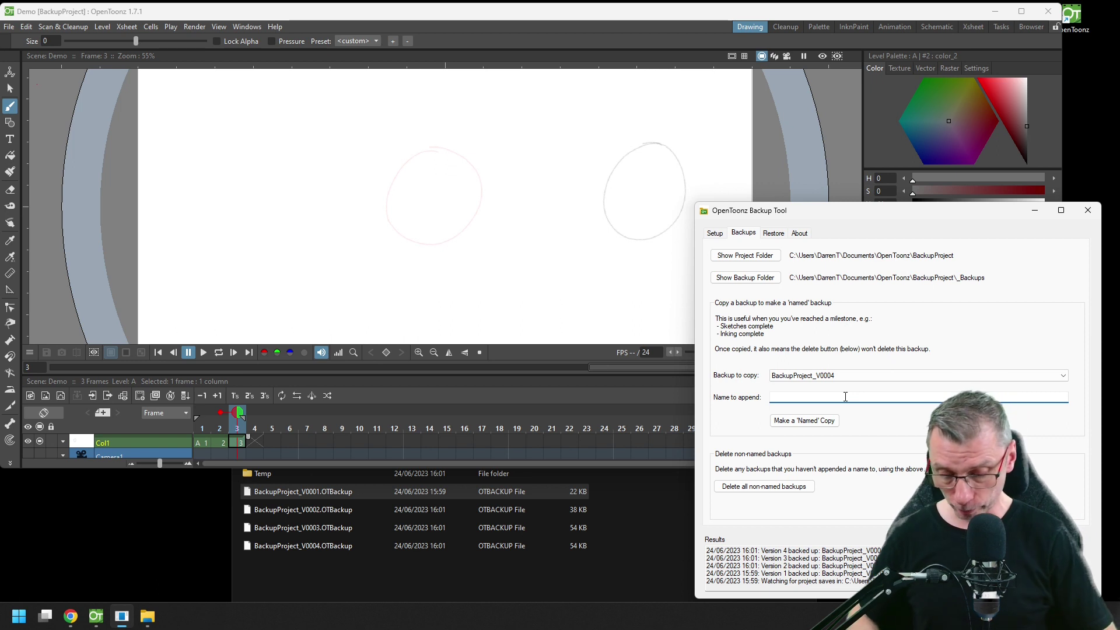
type("Keys")
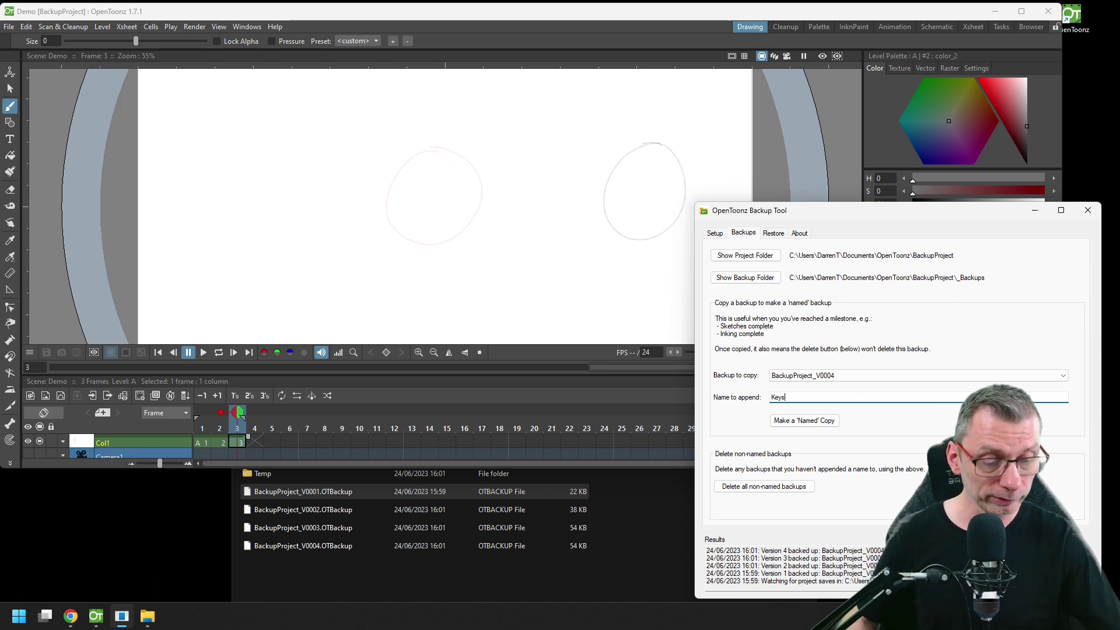
left_click(812, 430)
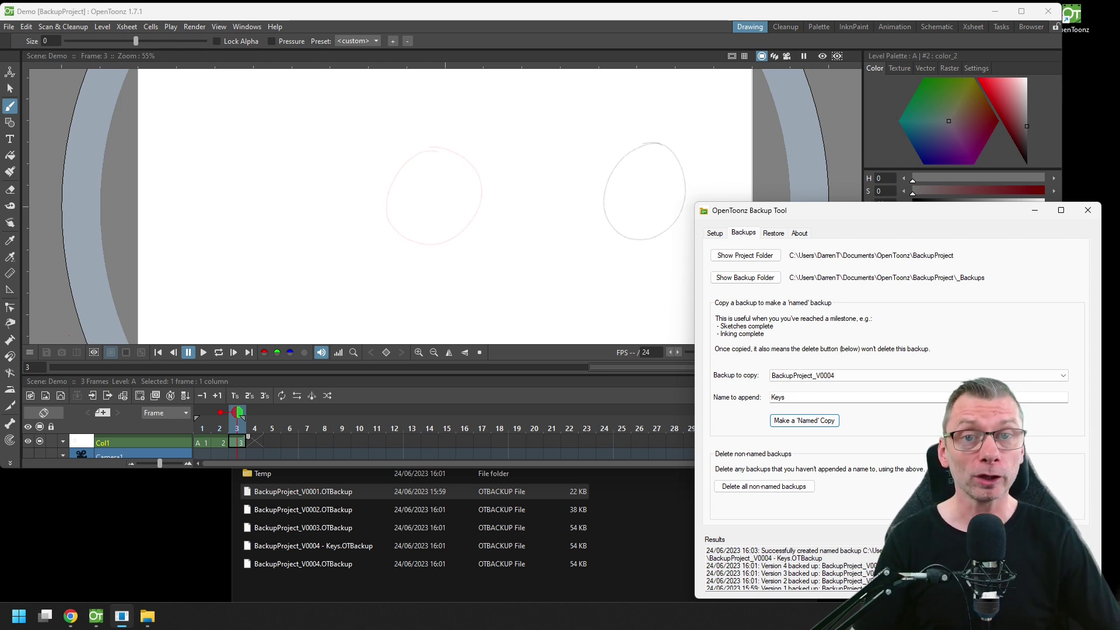
left_click(764, 486)
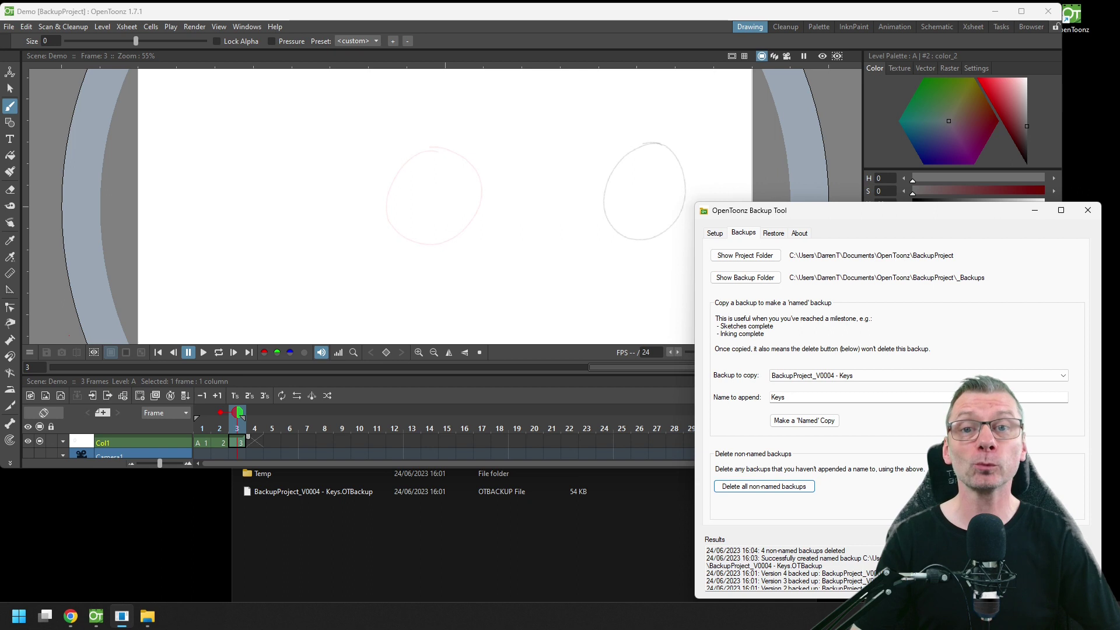
- Draw a new circle on frame 2 in OpenToonz and advance to the next frame
left_click(212, 439)
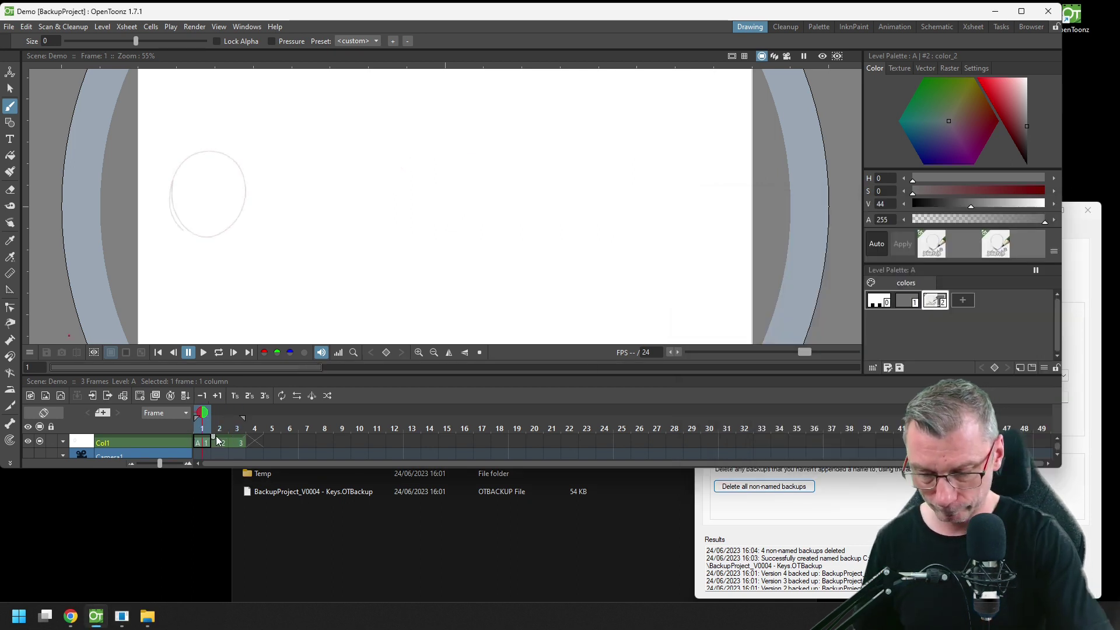
mouse_move(333, 152)
left_mouse_down()
mouse_move(325, 234)
mouse_move(333, 150)
left_mouse_up()
left_click(232, 437)
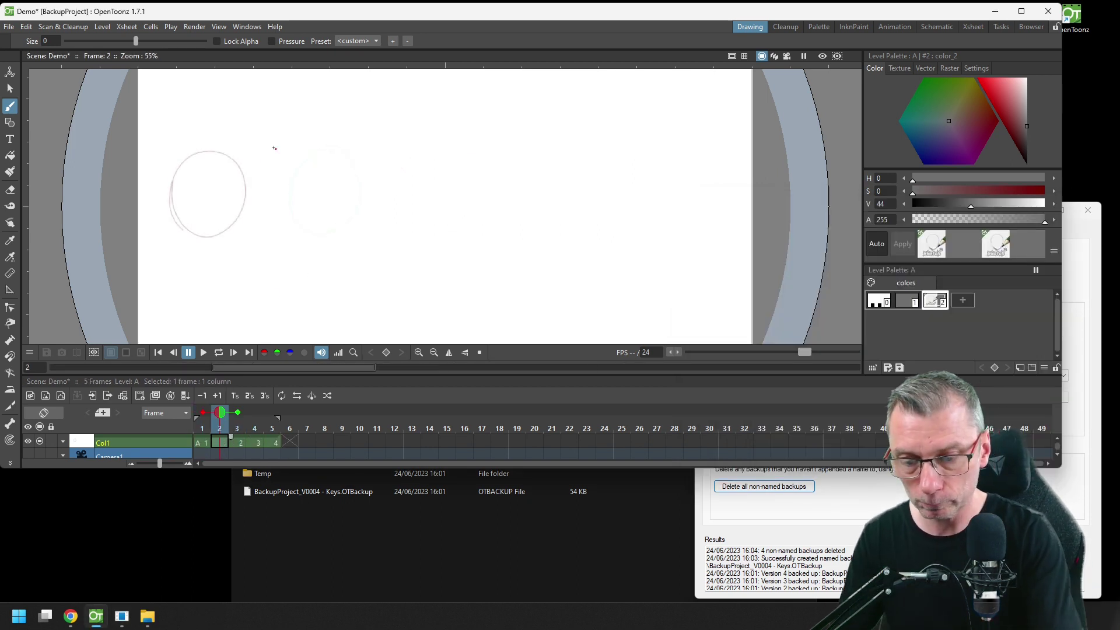
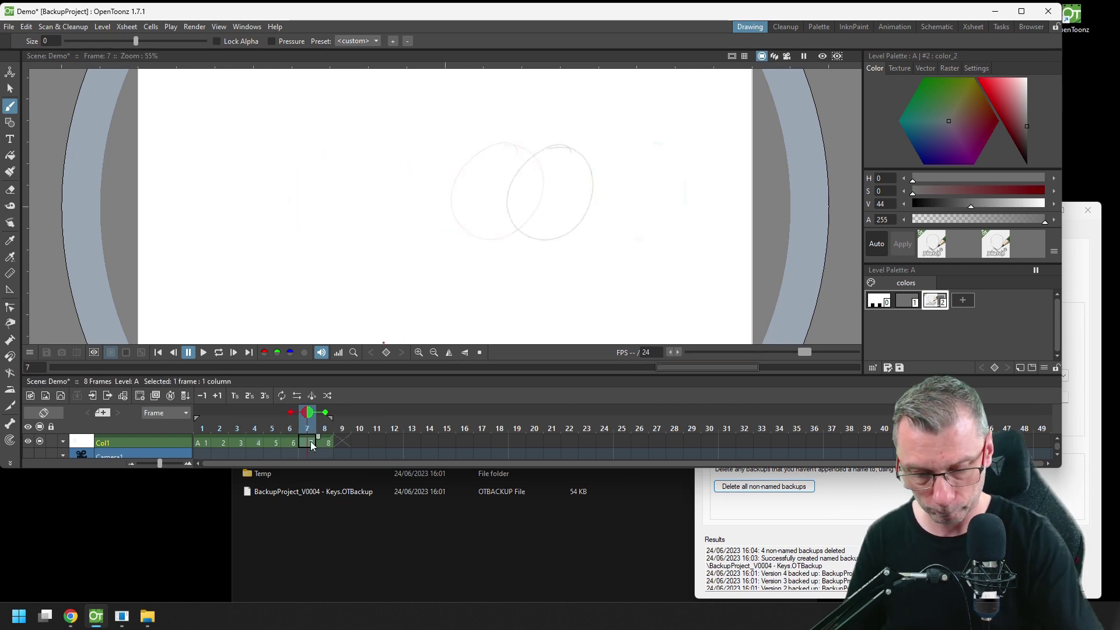
key("period")
key("period")
- Draw a circle on the next frame and save the scene to trigger a backup
left_click_drag(624, 150, 650, 202)
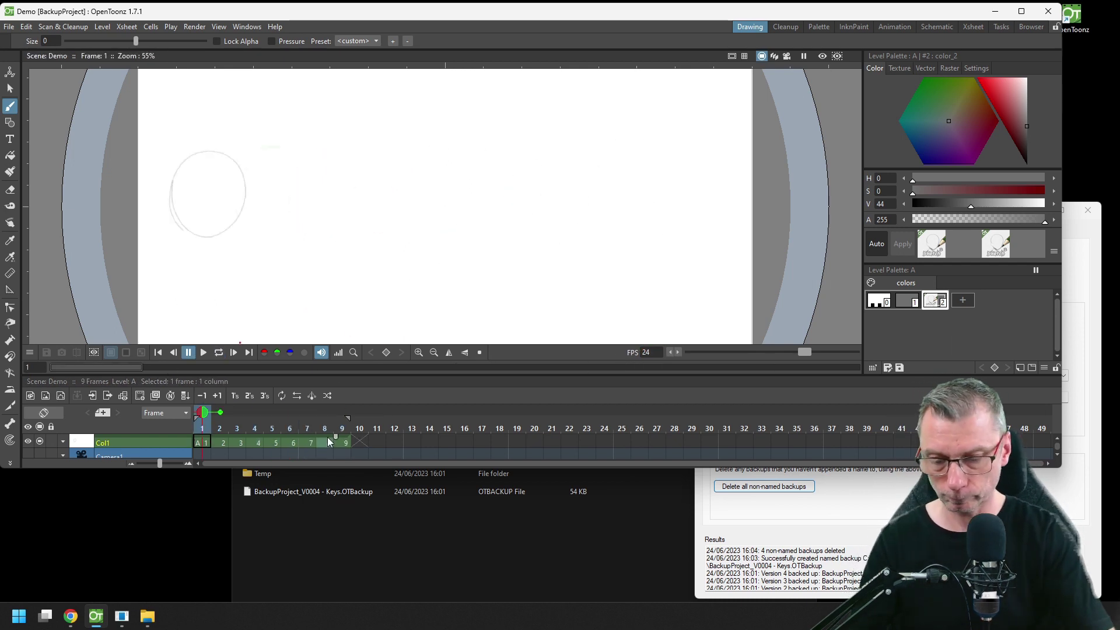
key("ctrl+s")
- Make a named 'Inbetweens' copy of the version 8 backup and delete all unnamed backups
left_click(798, 397)
type("In")
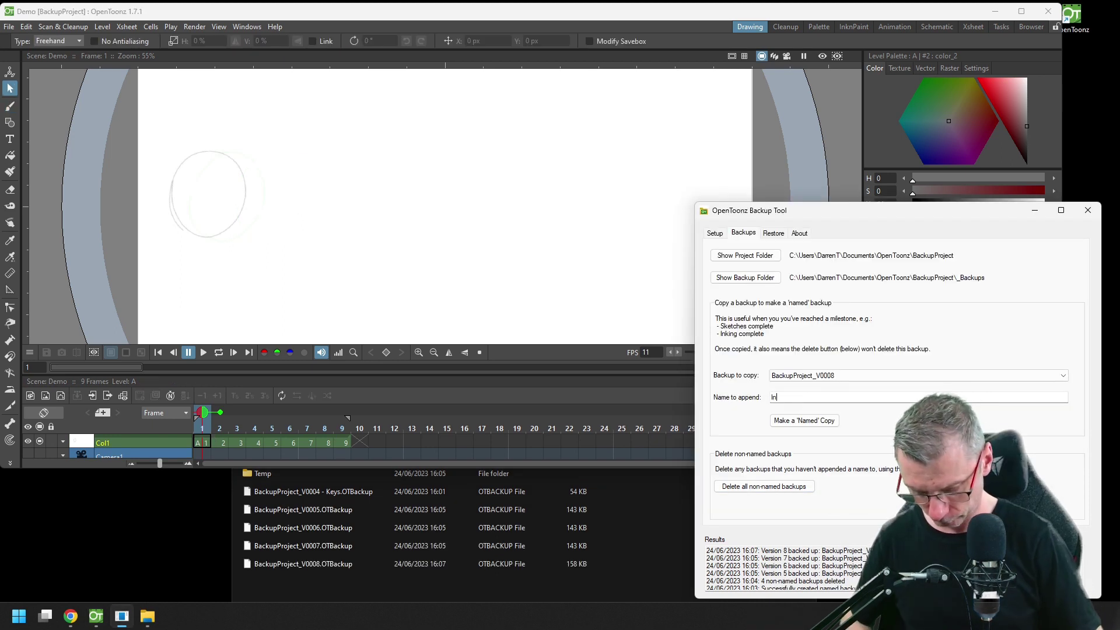
type("betweens")
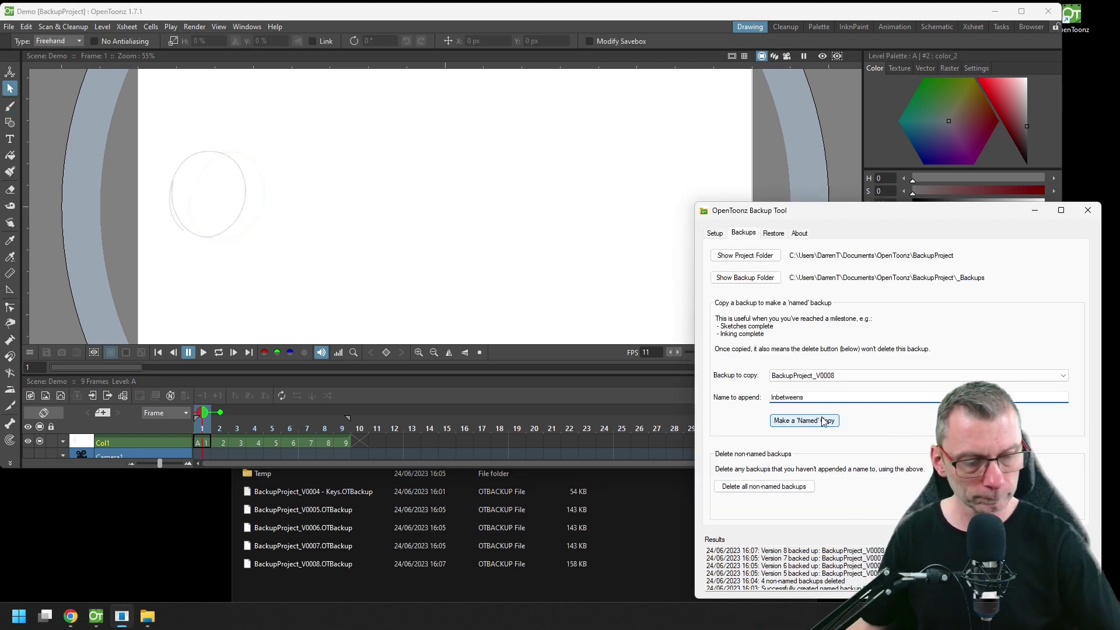
left_click(819, 424)
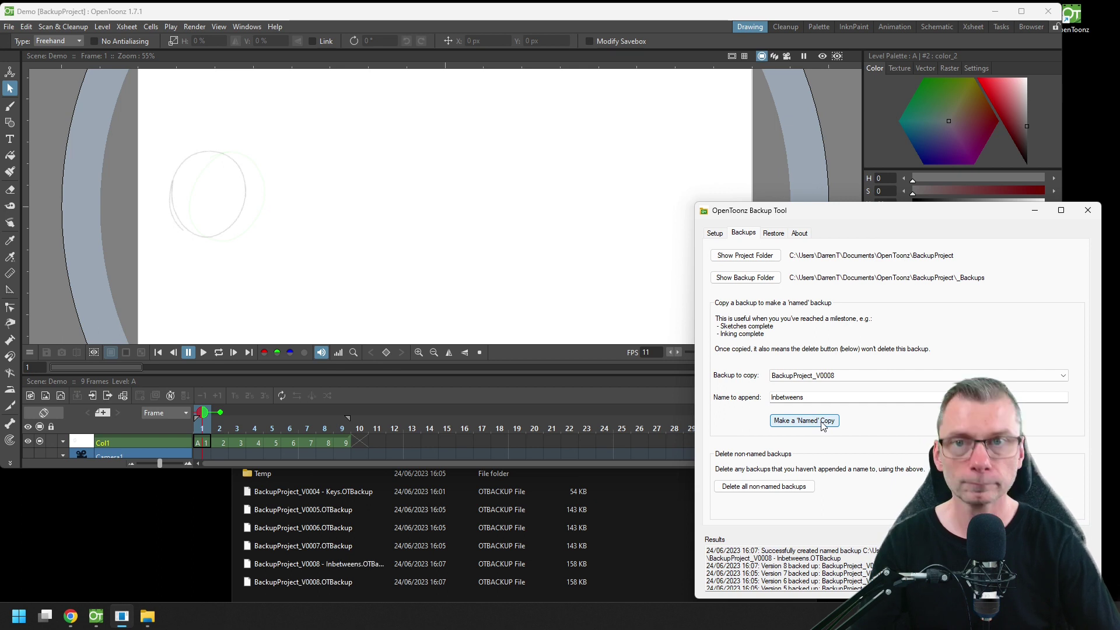
left_click(785, 489)
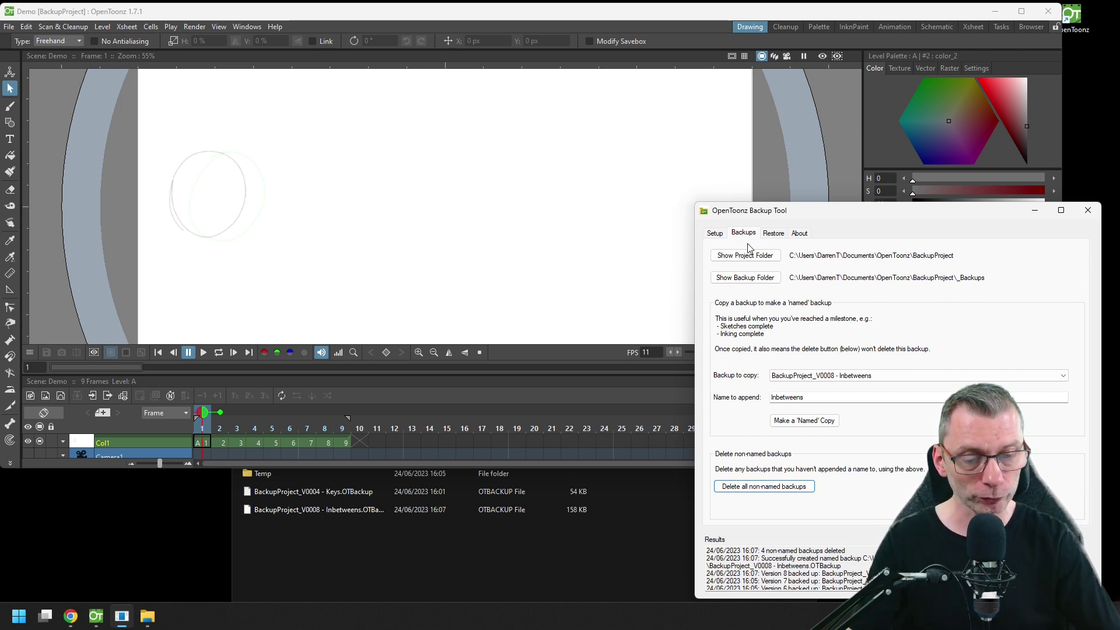
- Choose BackupProject_V0004 - Keys in the Restore tab and restore it
left_click(775, 235)
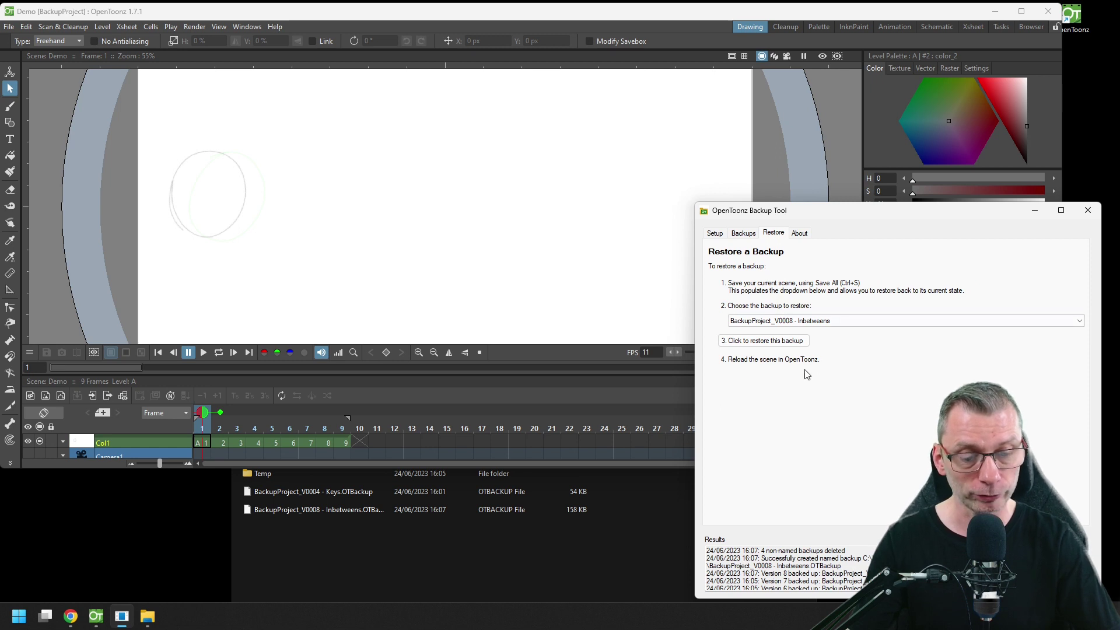
left_click(818, 321)
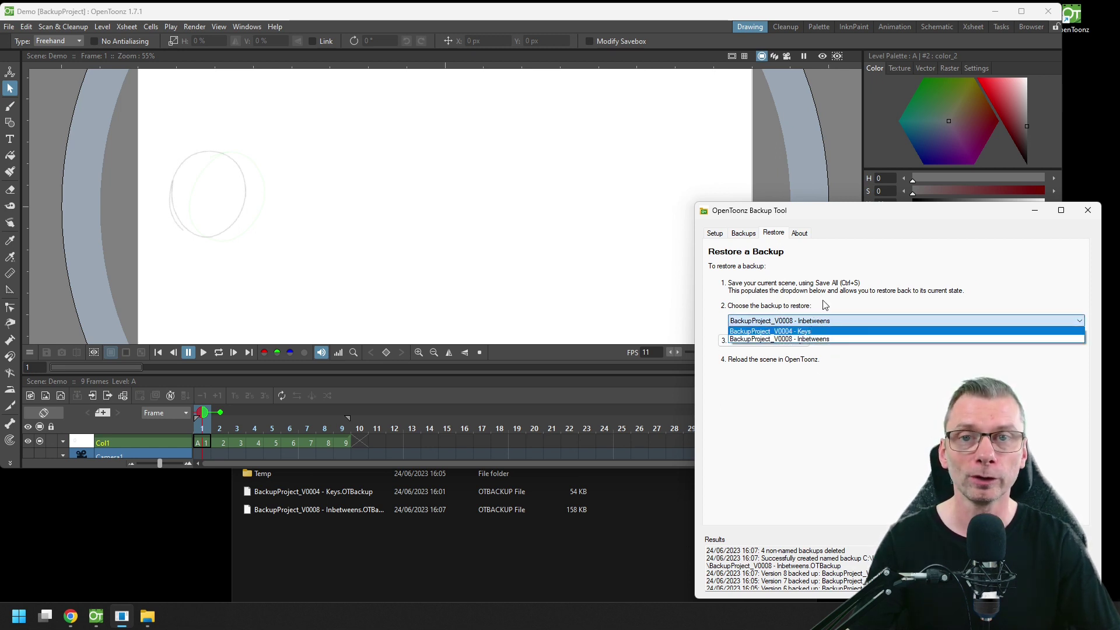
left_click(813, 333)
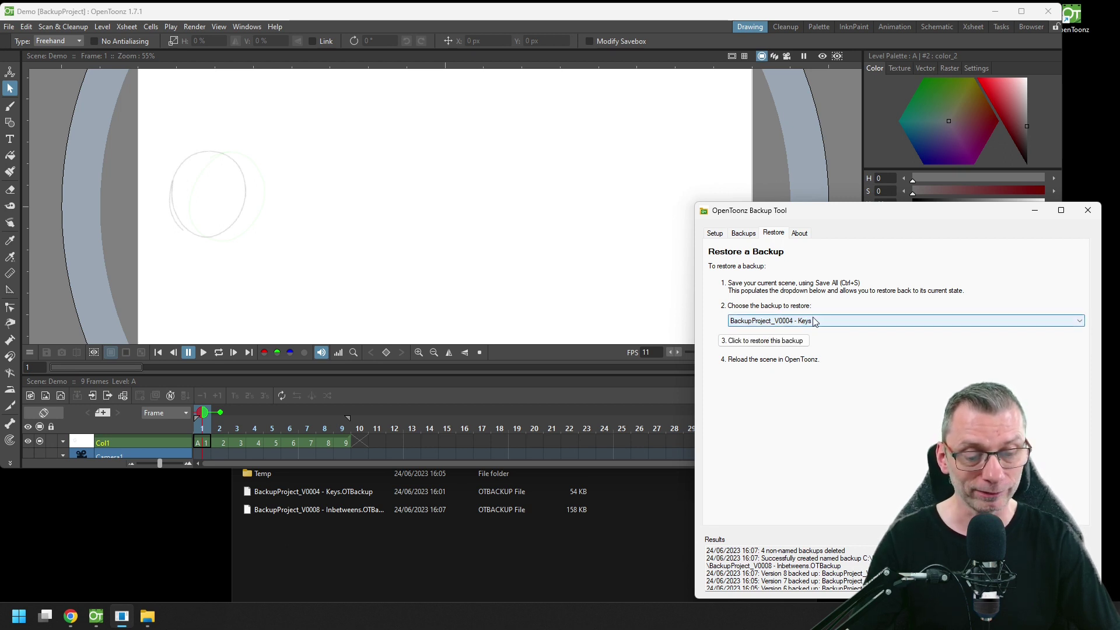
left_click(753, 342)
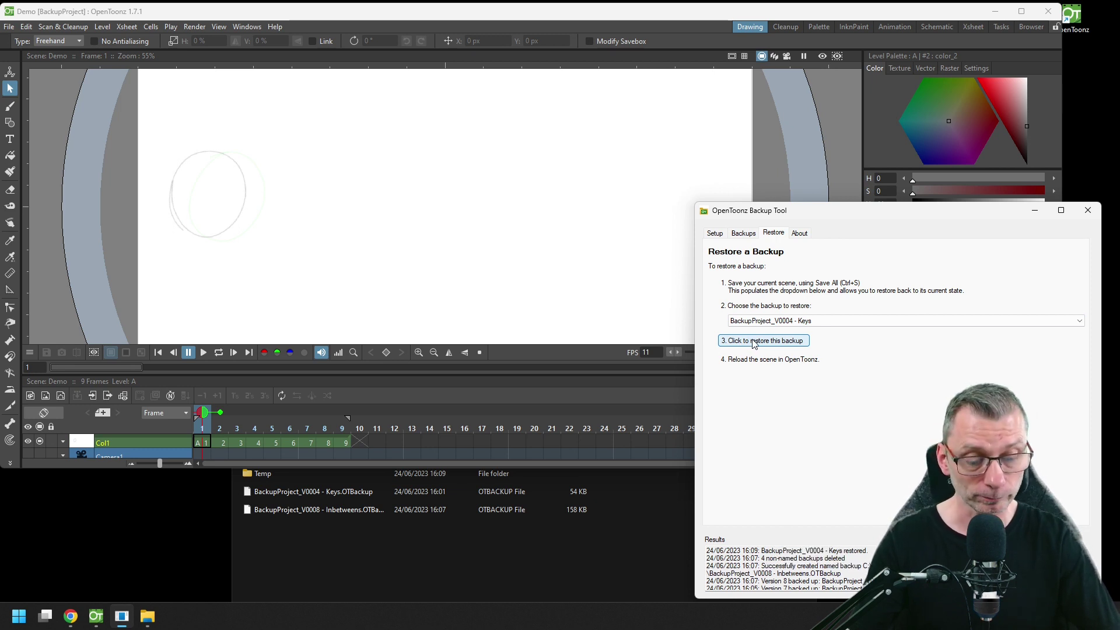
- Reopen Demo.tnz from recent scenes and check the three Keys frames
left_click(175, 17)
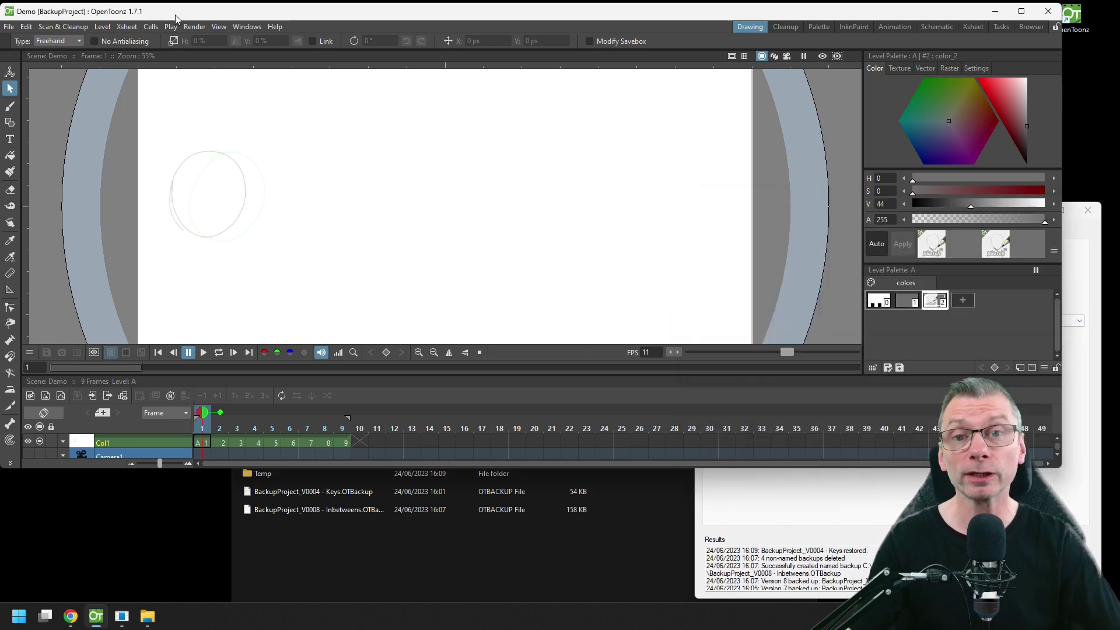
left_click(8, 26)
mouse_move(56, 104)
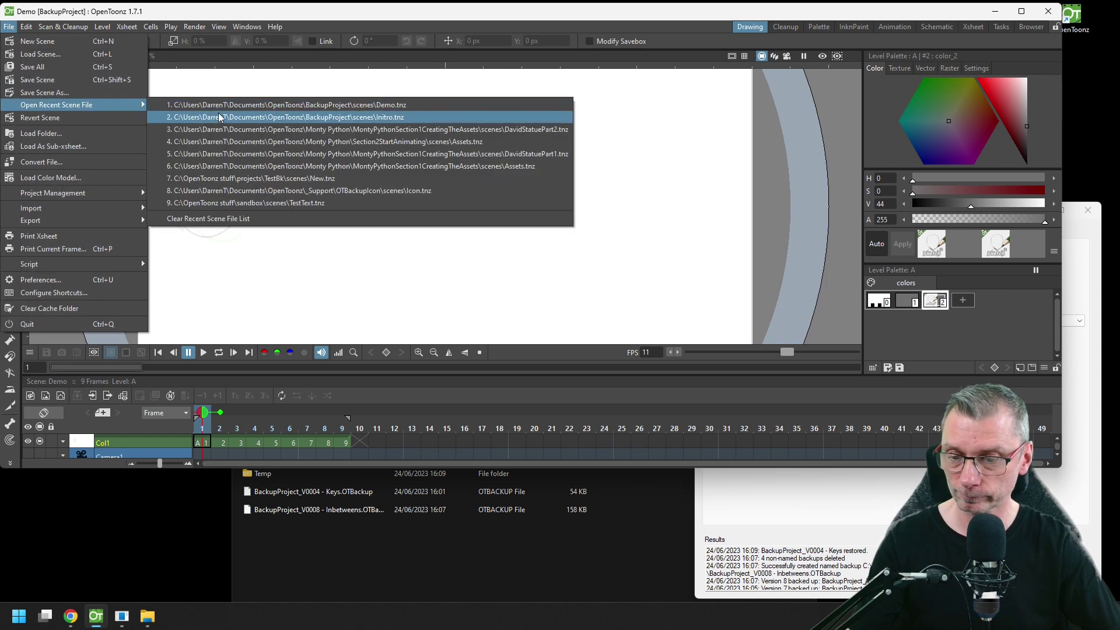
left_click(224, 110)
left_click(217, 428)
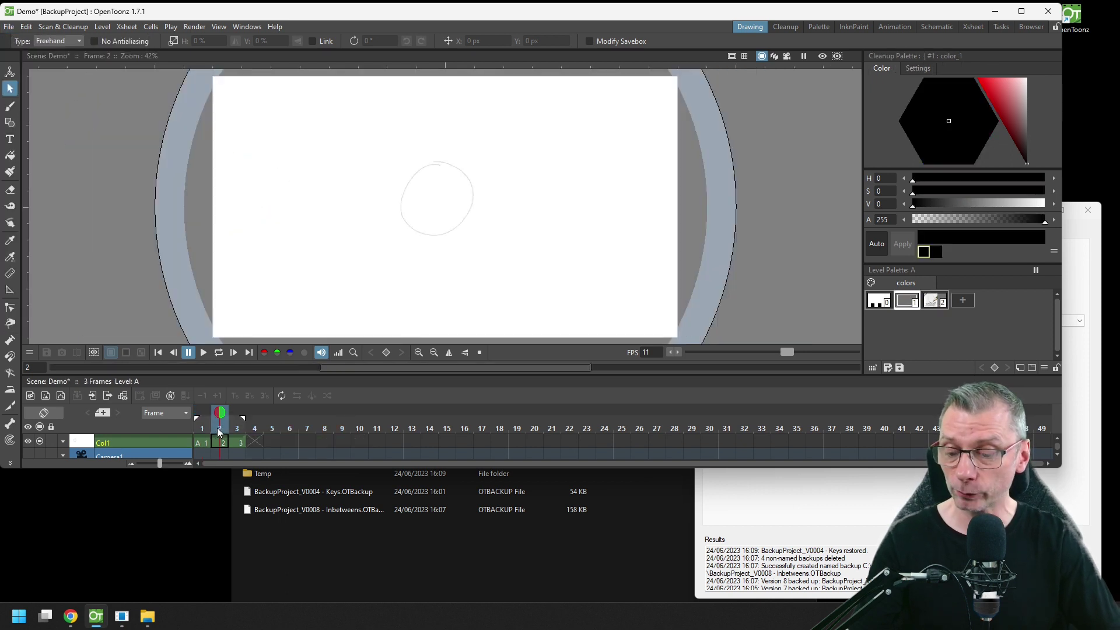
left_click(236, 430)
left_click_drag(234, 432, 191, 432)
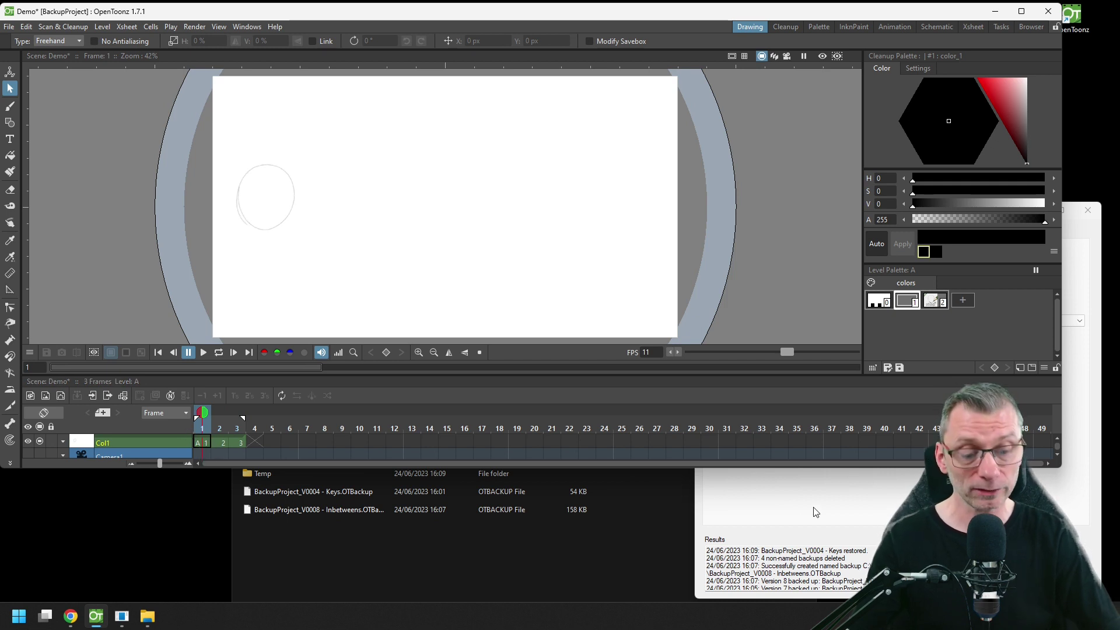
- Restore the V0008 - Inbetweens backup in the Backup Tool
left_click(877, 497)
left_click(808, 322)
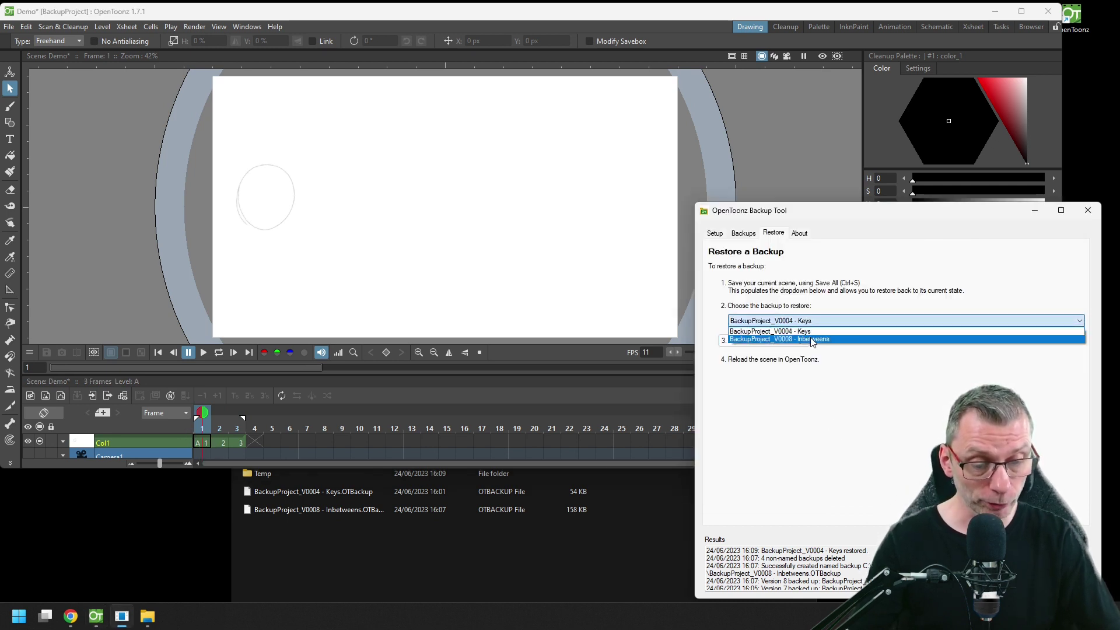
left_click(811, 334)
left_click(782, 342)
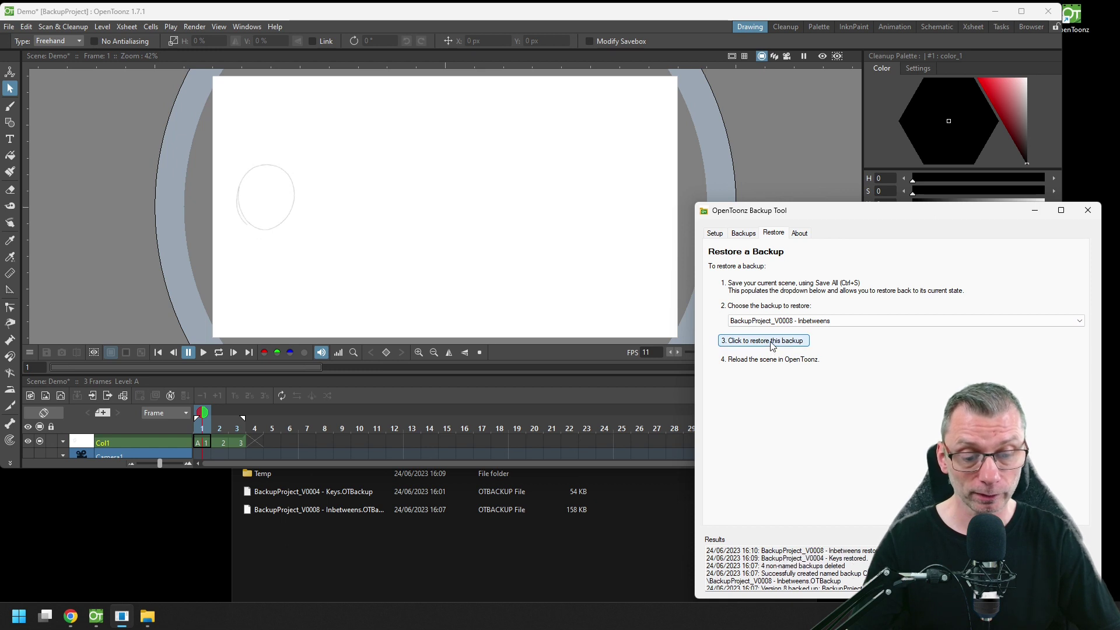
left_click(8, 27)
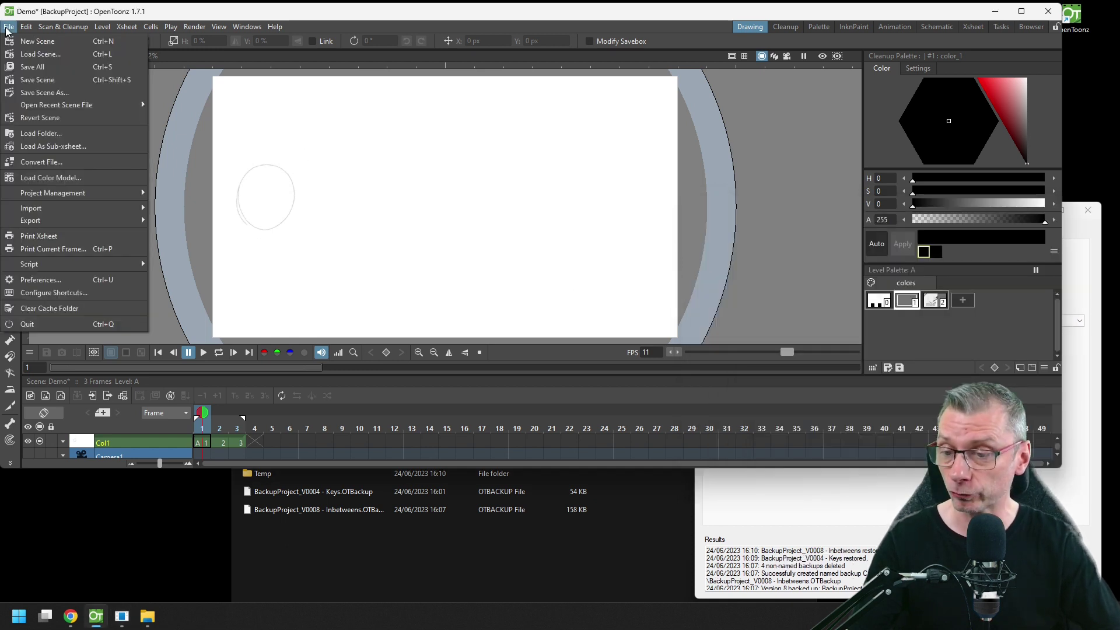
mouse_move(56, 105)
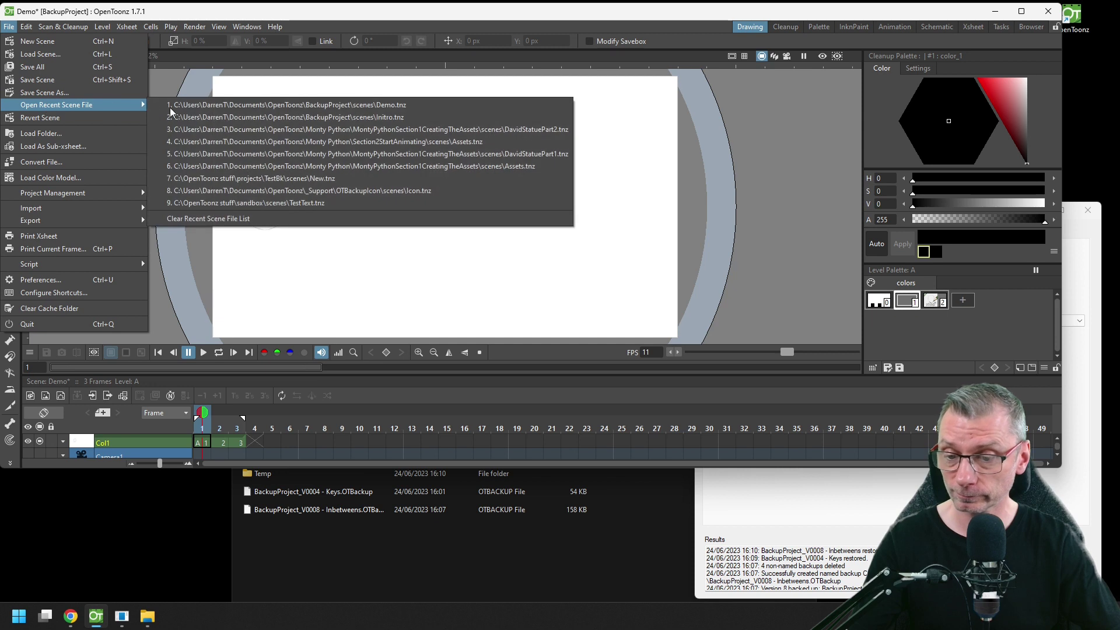
- Reload Demo.tnz discarding changes, scrub the Inbetweens frames, then view the Backup Tool's About tab
left_click(251, 106)
left_click(603, 320)
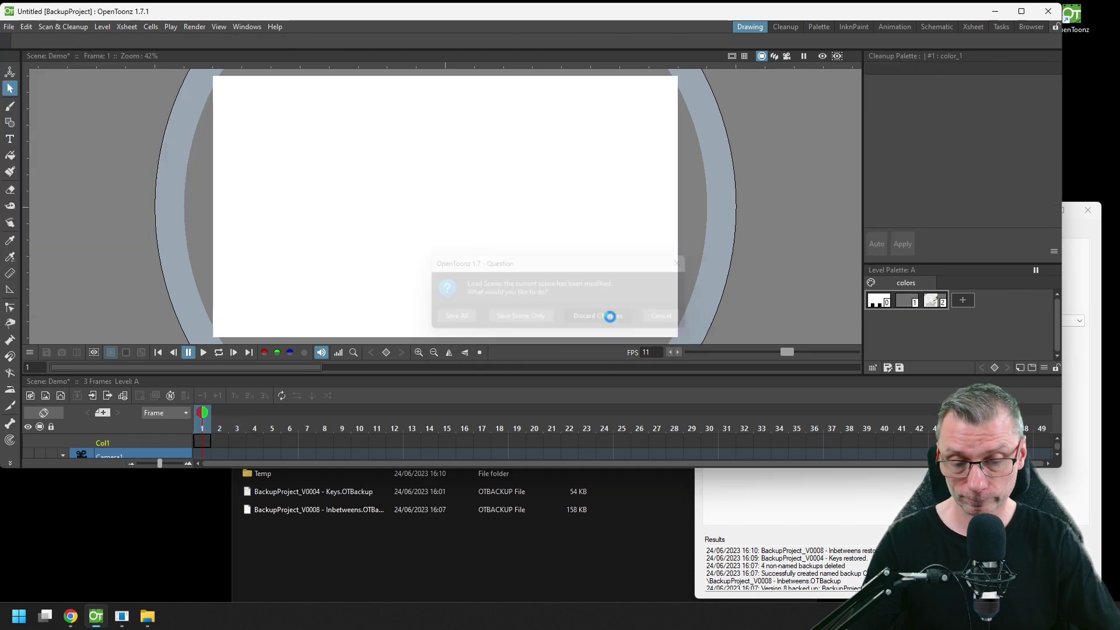
mouse_move(204, 431)
left_mouse_down()
mouse_move(303, 427)
mouse_move(195, 425)
left_mouse_up()
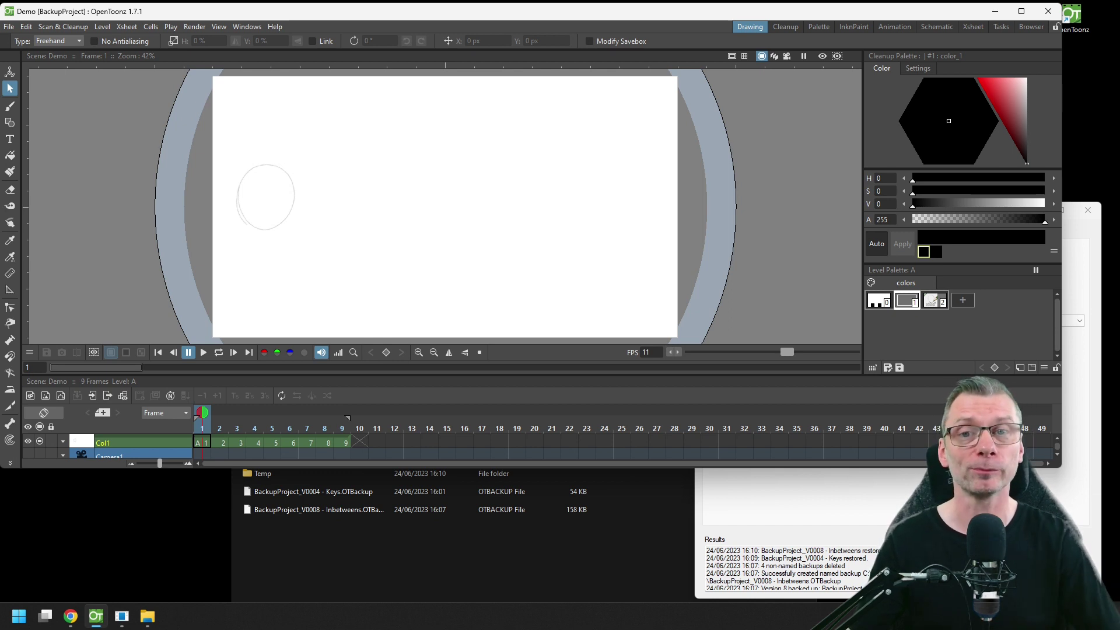
key("alt+Tab")
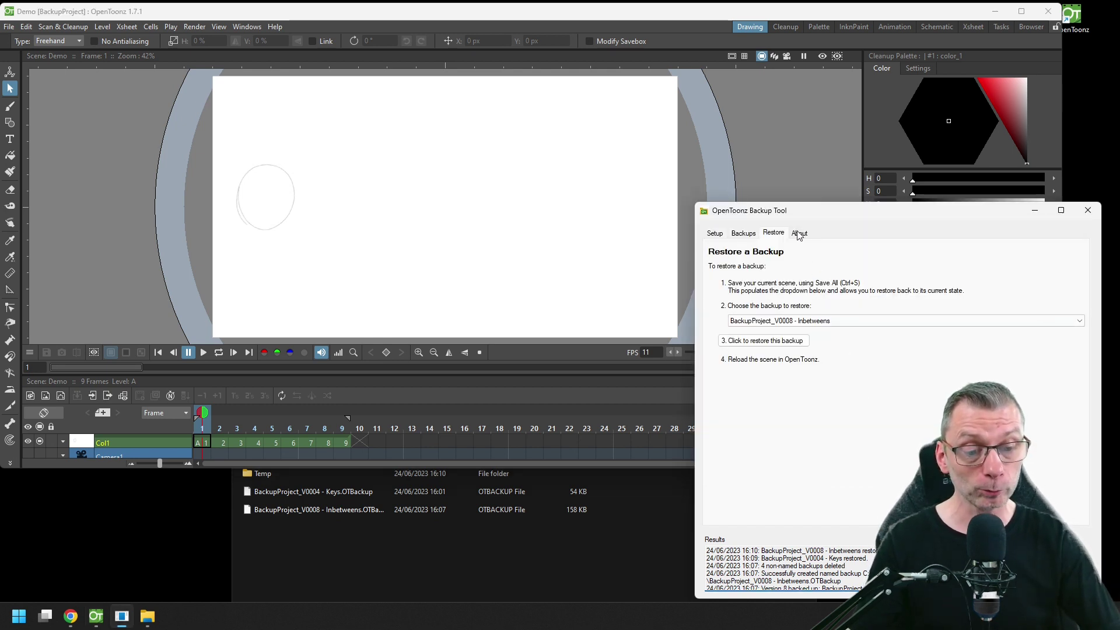
left_click(800, 233)
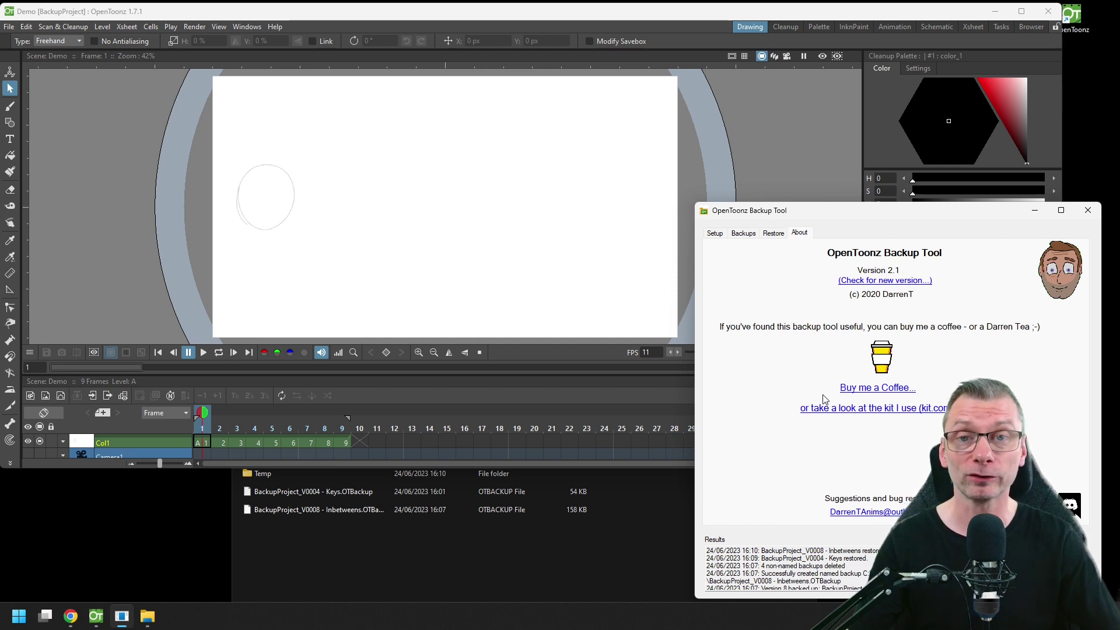